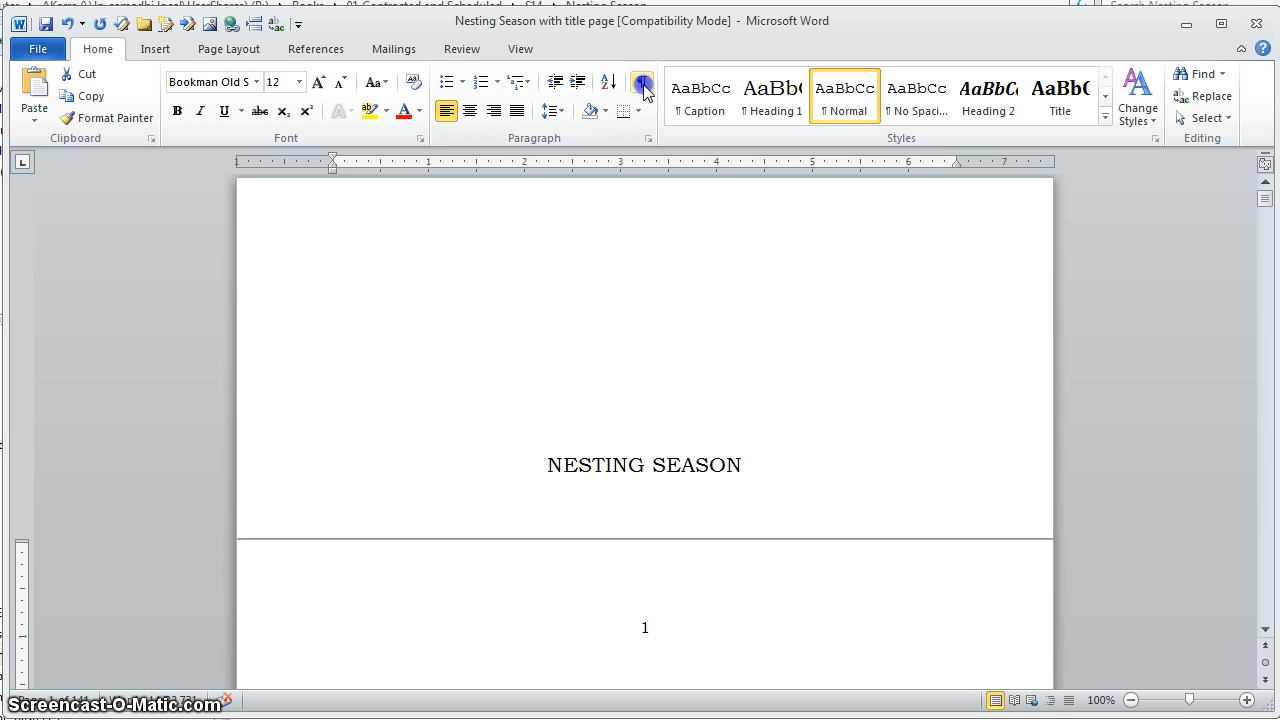
Show the formatting marks and review the title page and the opening paragraphs of chapter 1.
left_click(644, 84)
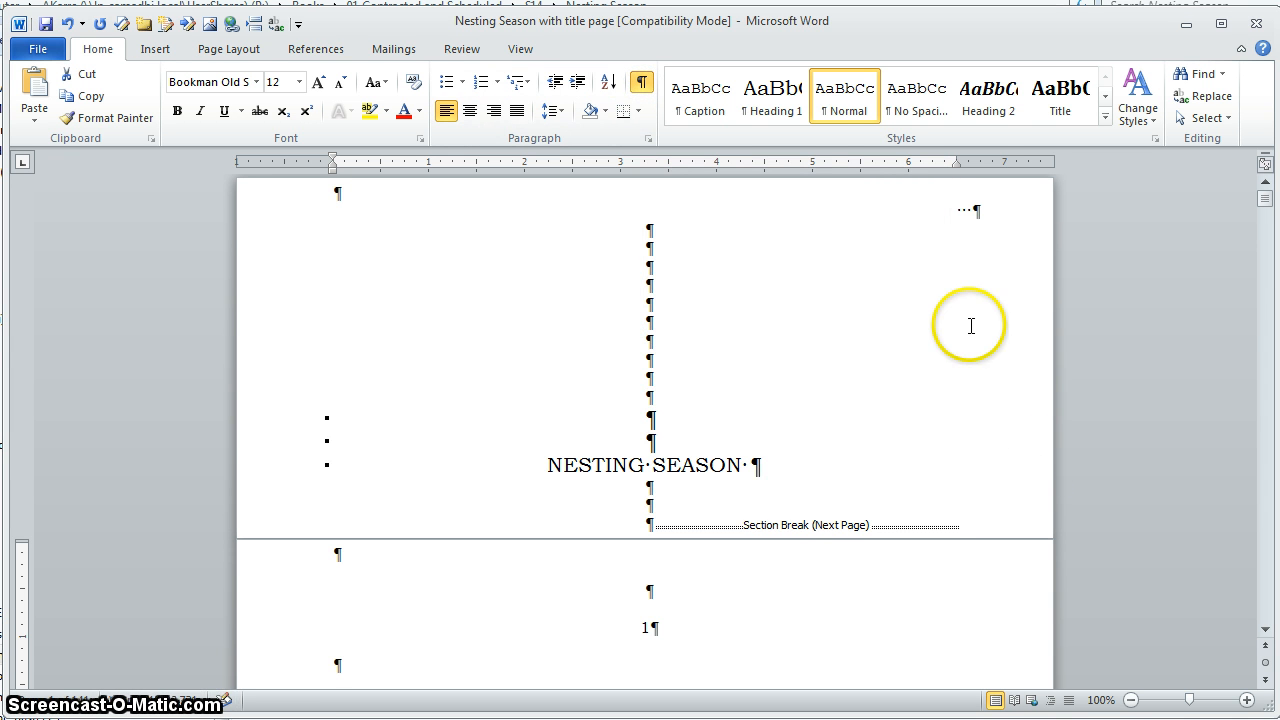
scroll(801, 277, "down", 4)
scroll(801, 277, "up", 4)
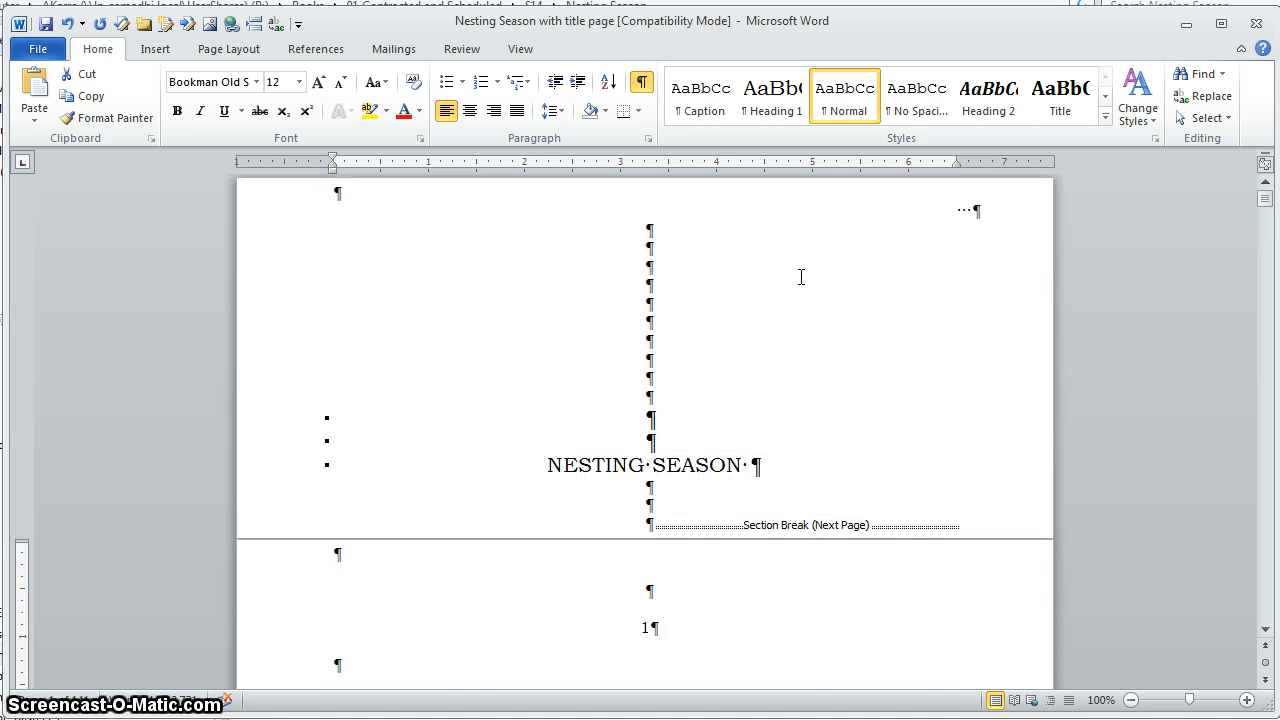
left_click(799, 277)
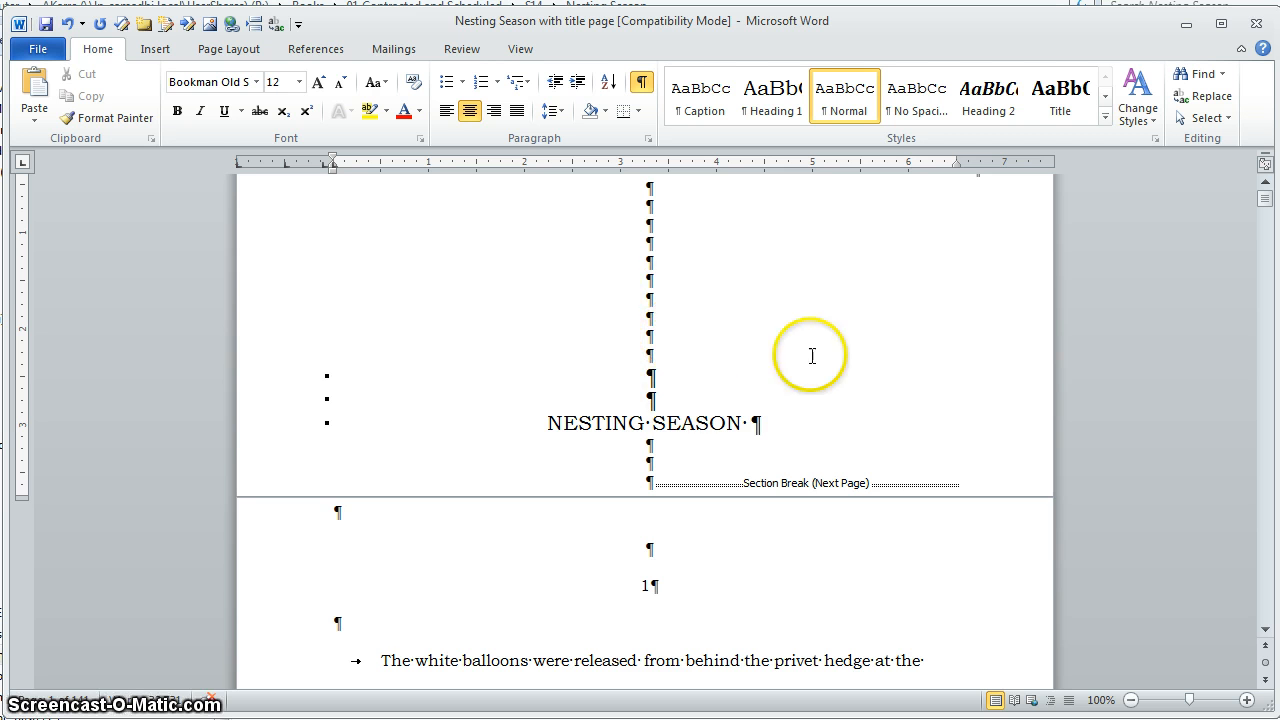
scroll(822, 390, "down", 5)
scroll(831, 403, "down", 2)
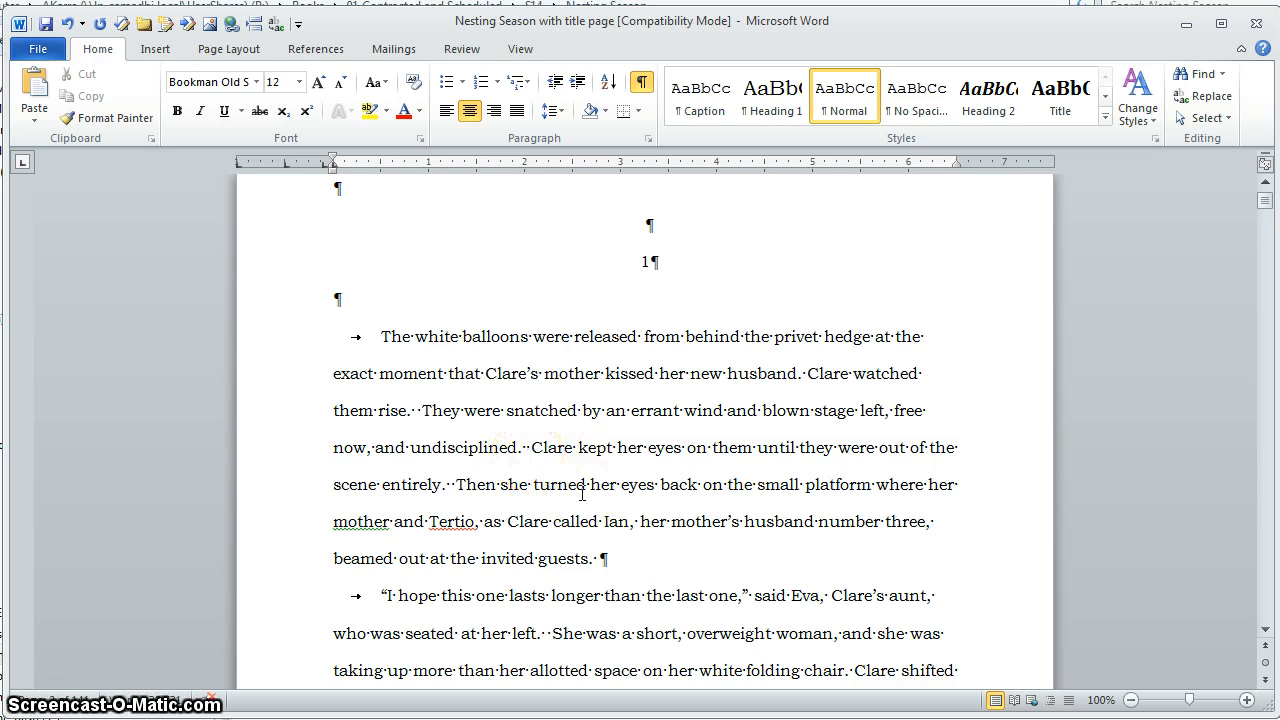
scroll(814, 440, "down", 5)
scroll(813, 441, "up", 6)
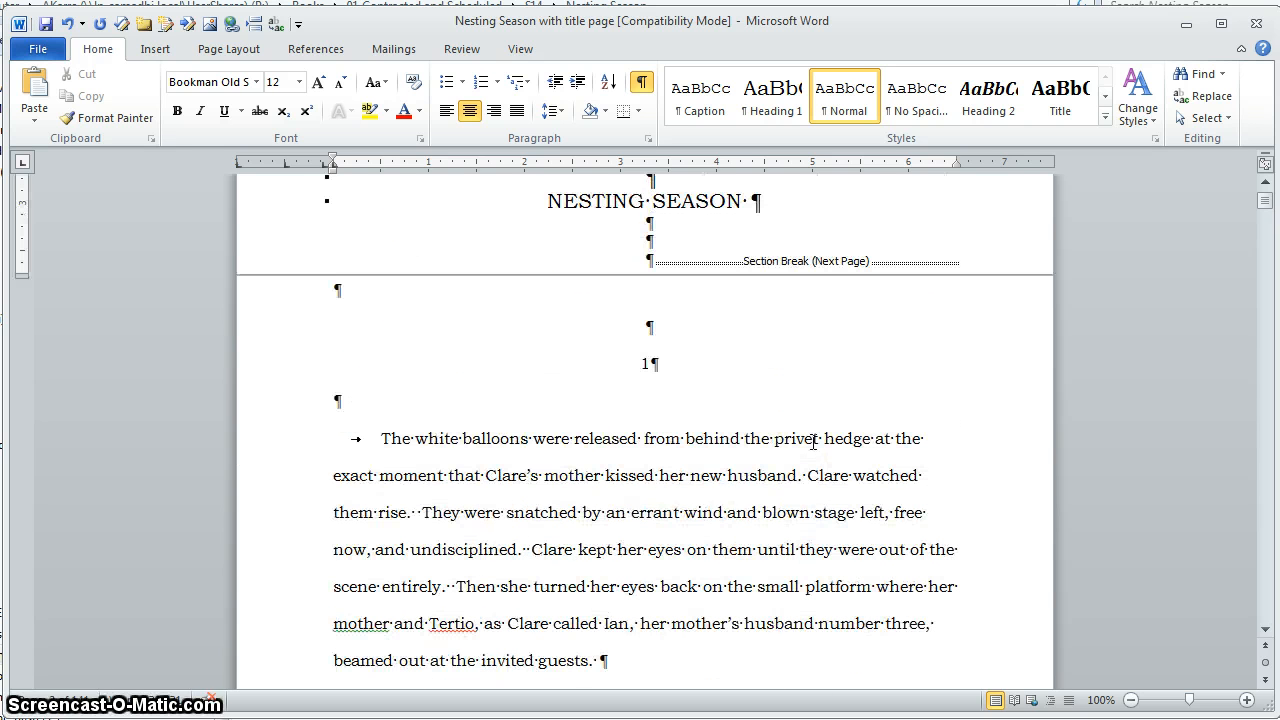
scroll(813, 441, "up", 5)
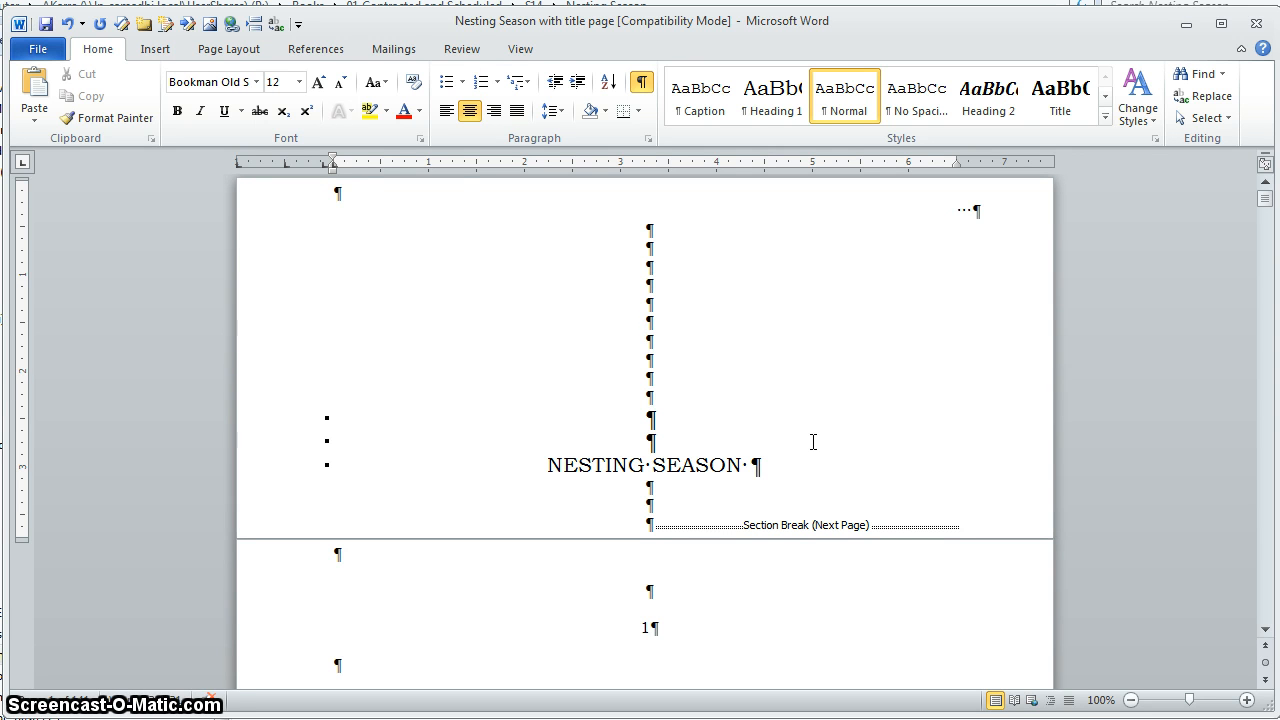
Replace every double space in the manuscript with a single space using Find and Replace.
key("ctrl+f")
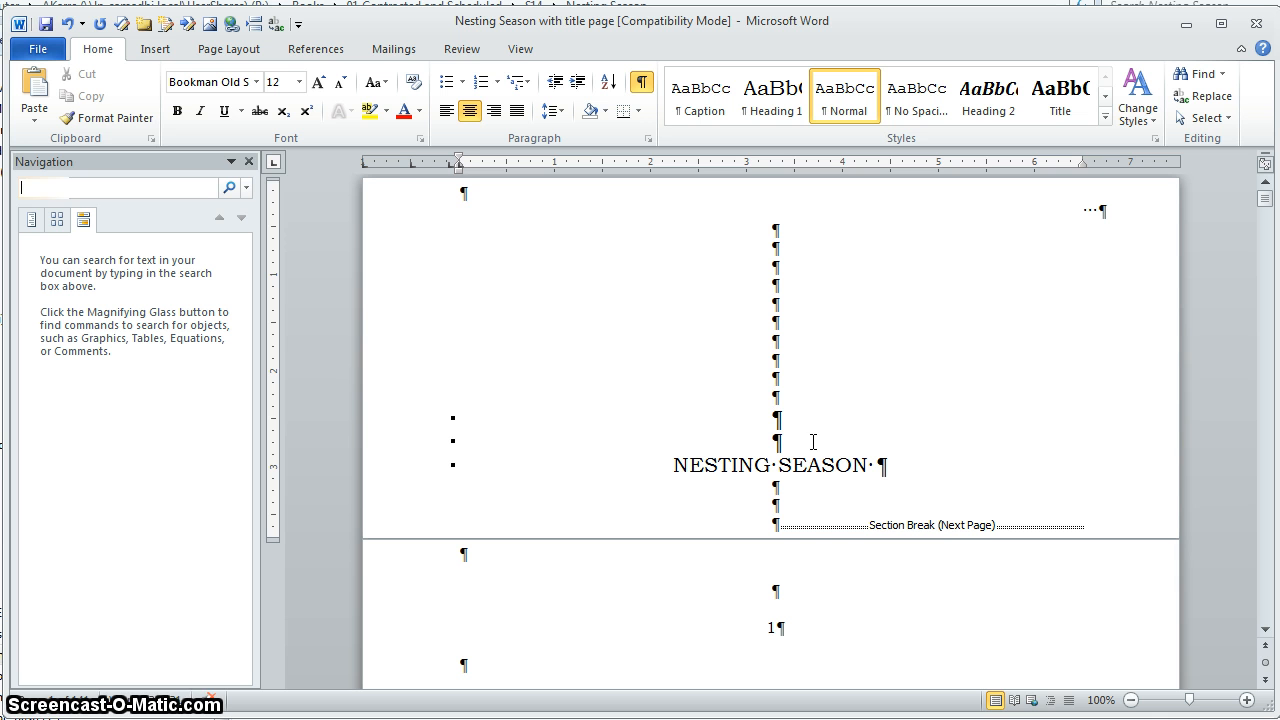
left_click(247, 189)
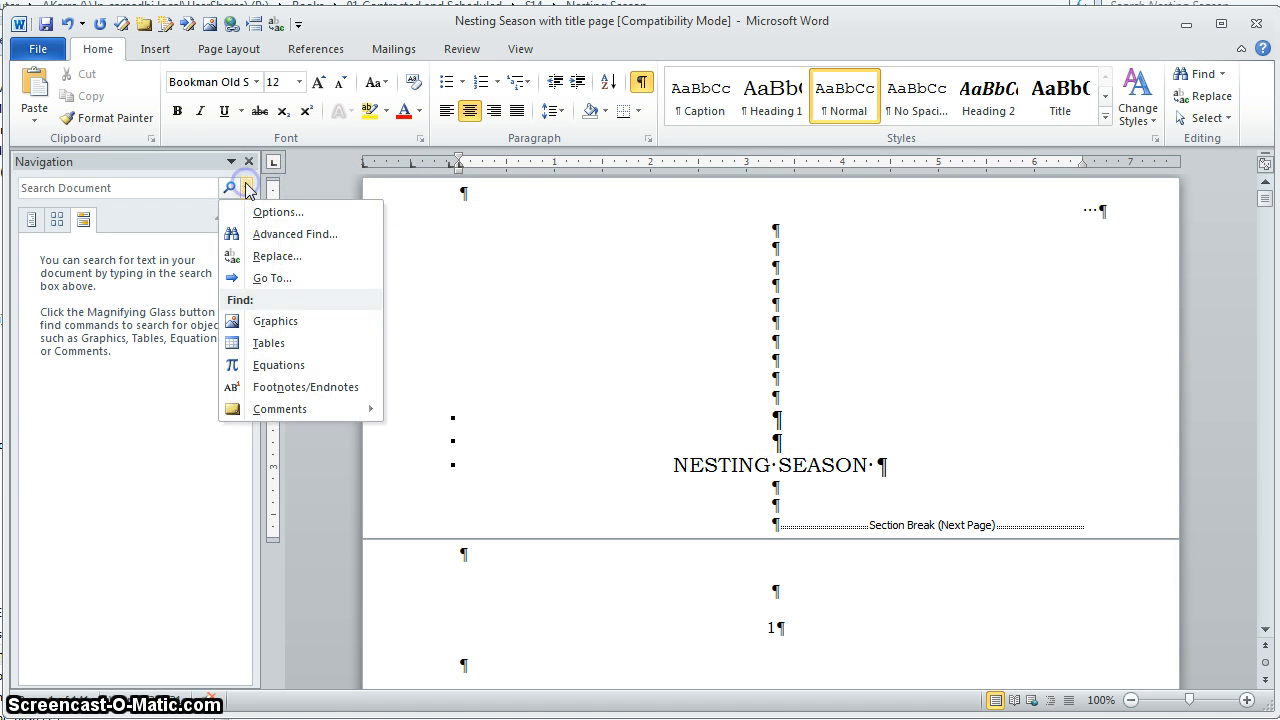
left_click(275, 257)
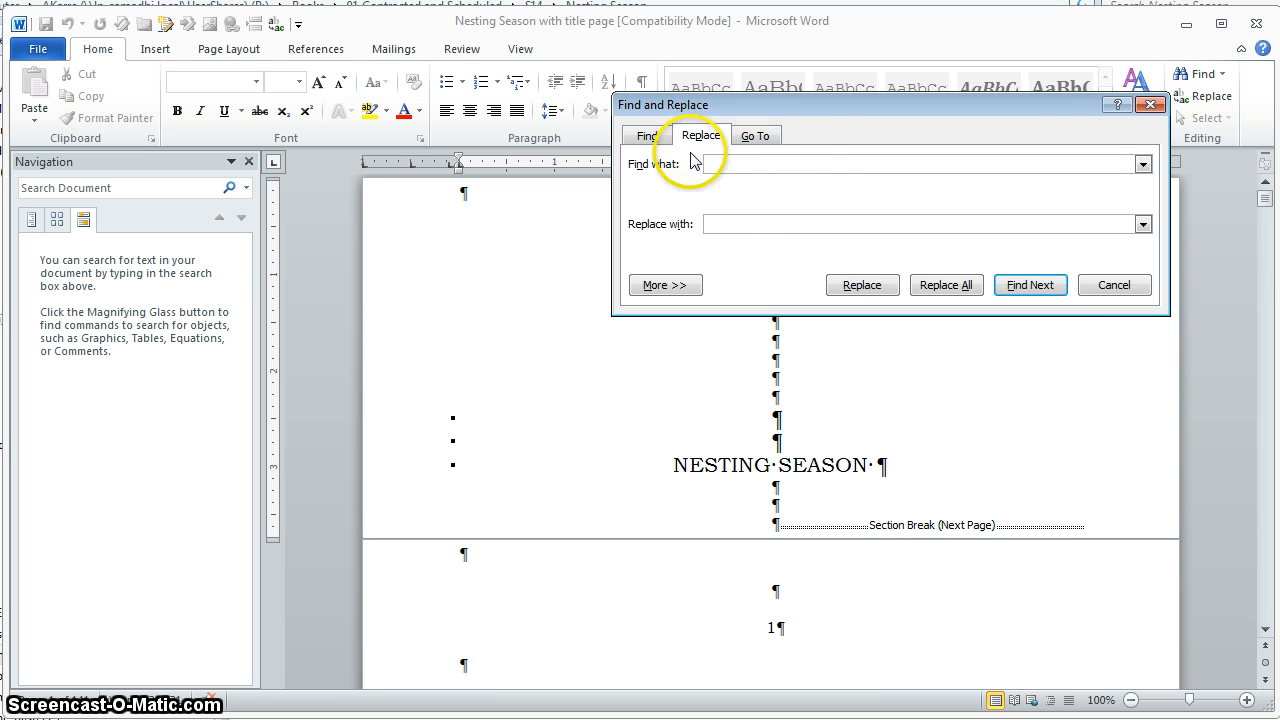
left_click(722, 222)
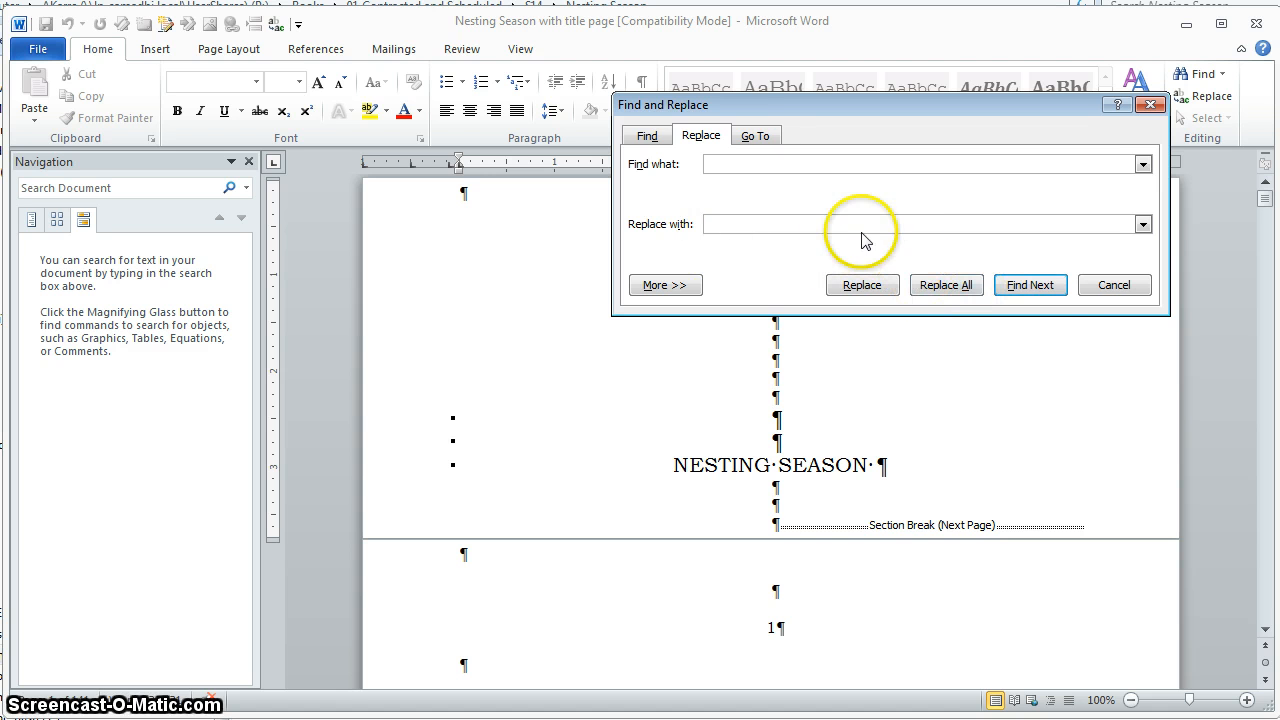
left_click(964, 289)
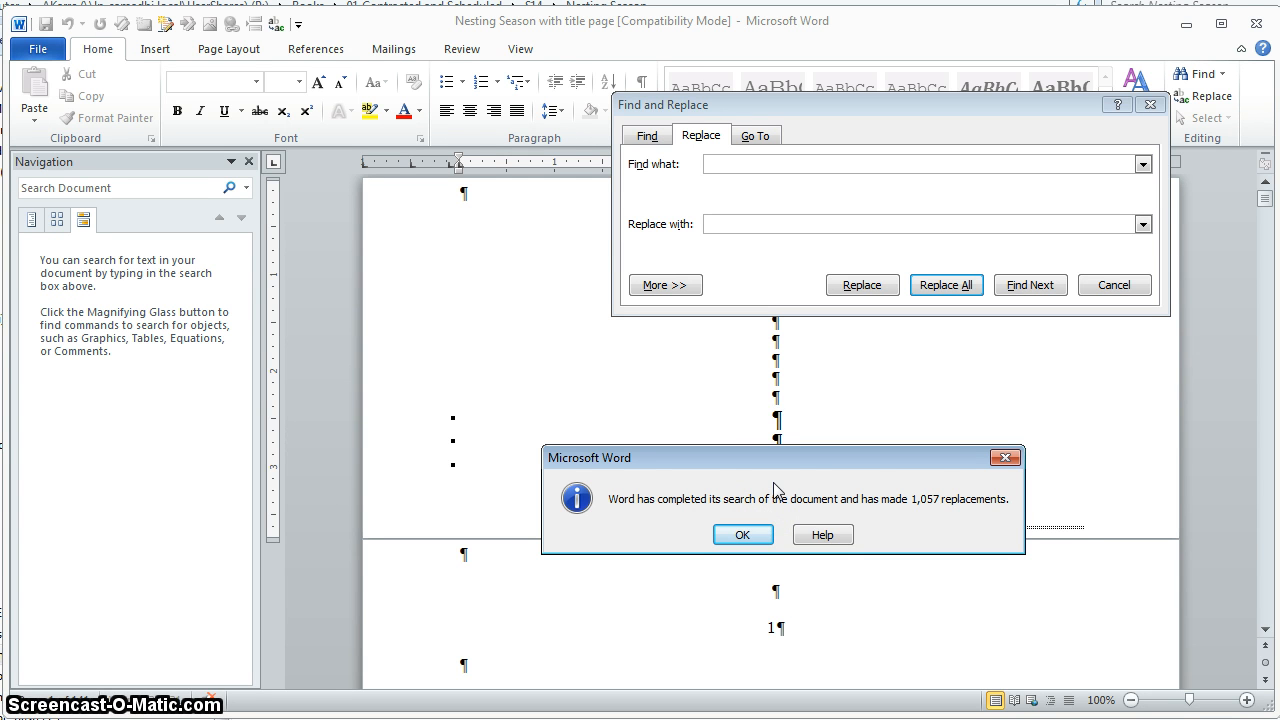
left_click(740, 534)
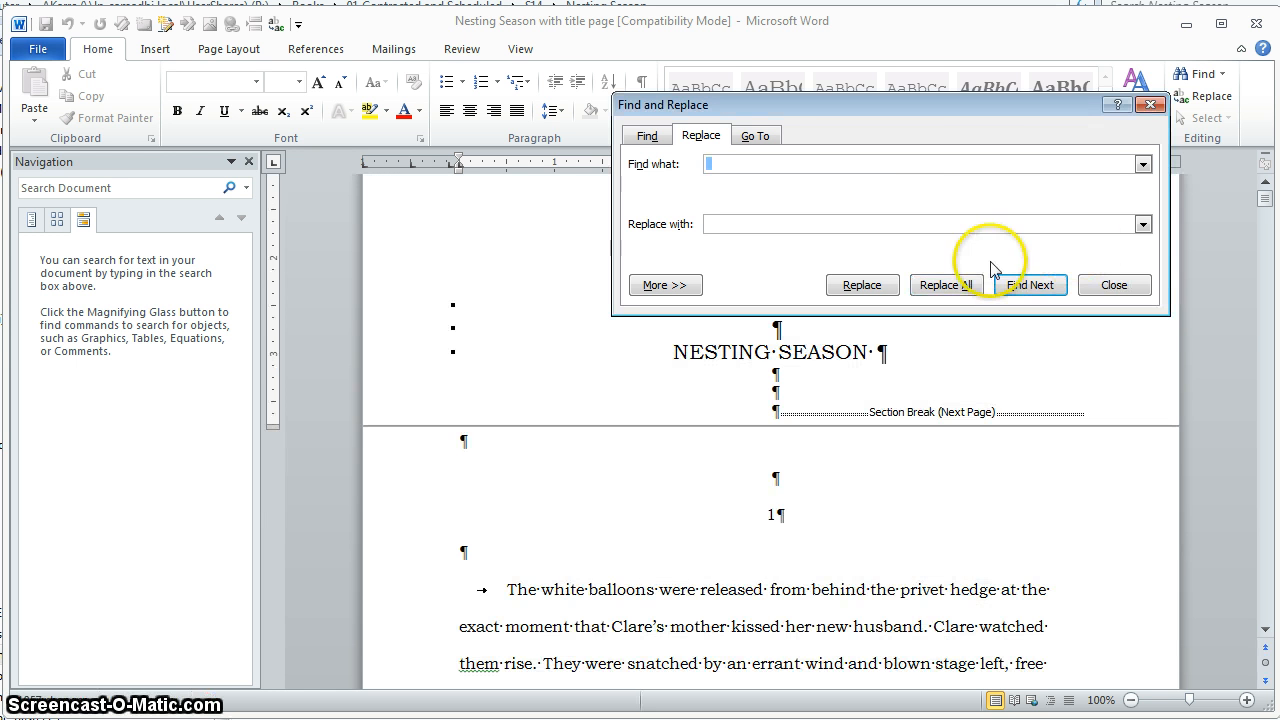
Repeat the double-to-single space replacement across the whole document until there is nothing left to replace.
left_click(945, 285)
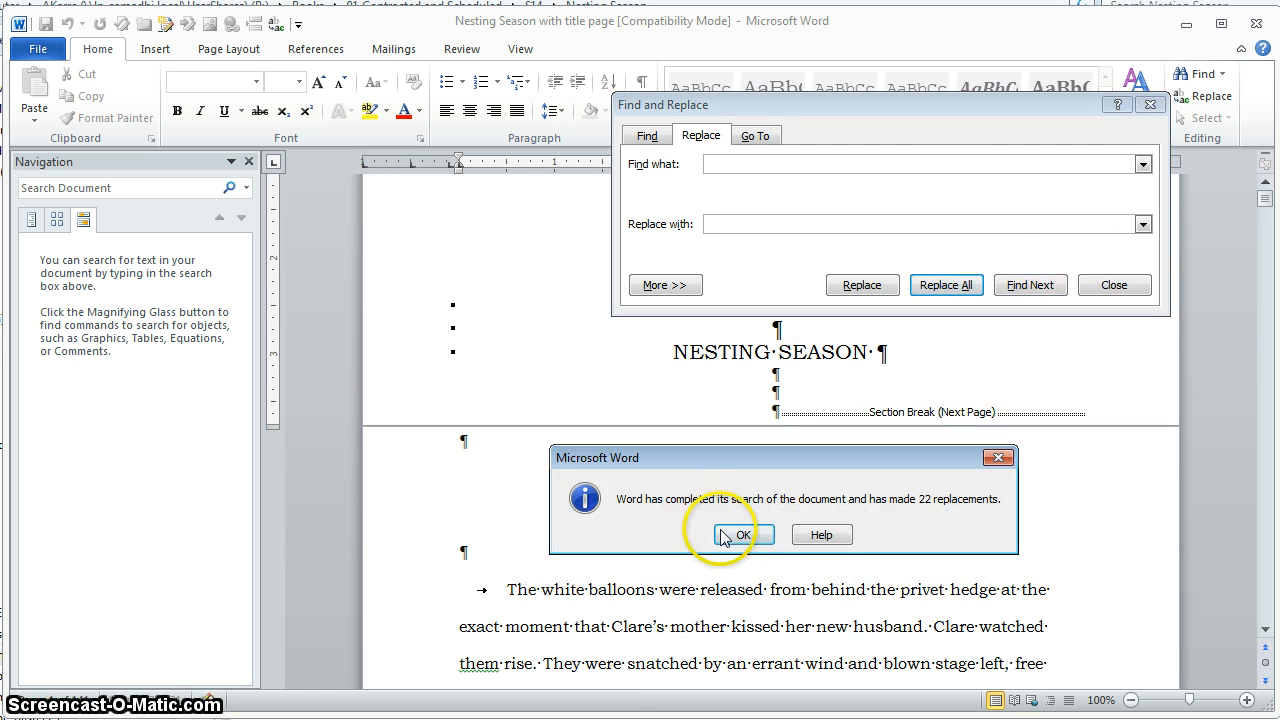
left_click(740, 535)
left_click(952, 286)
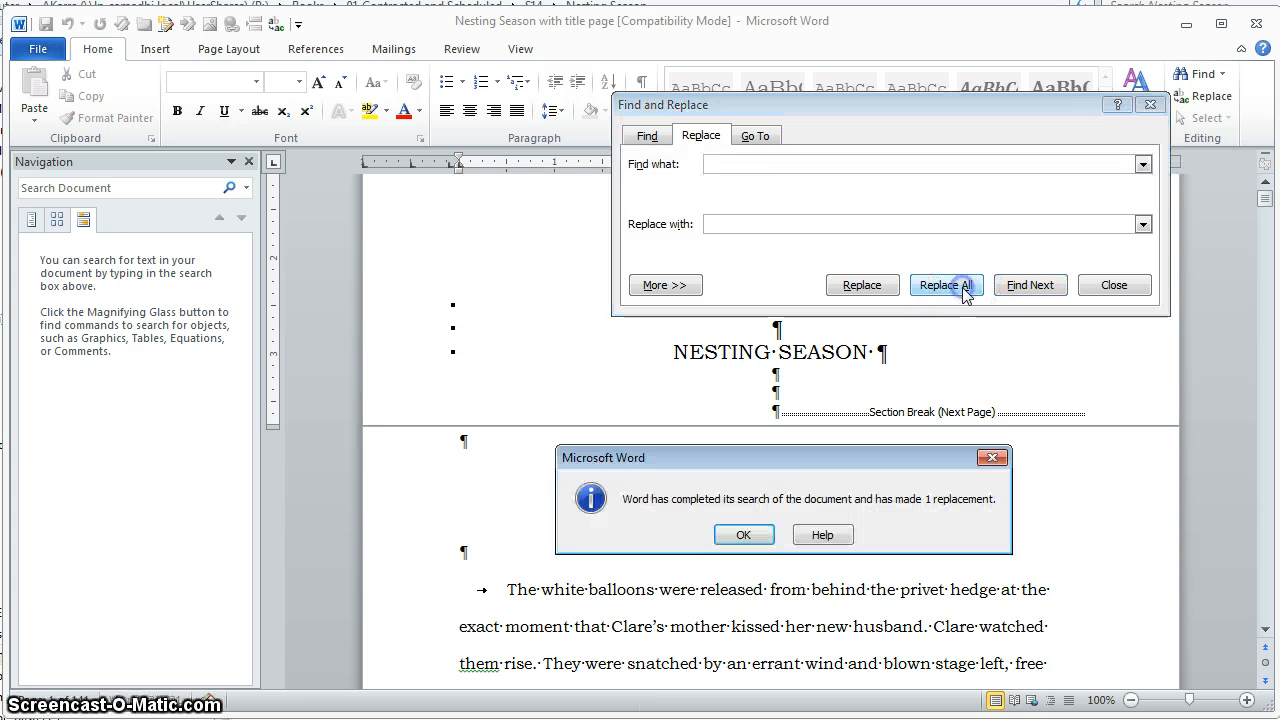
left_click(743, 534)
left_click(944, 296)
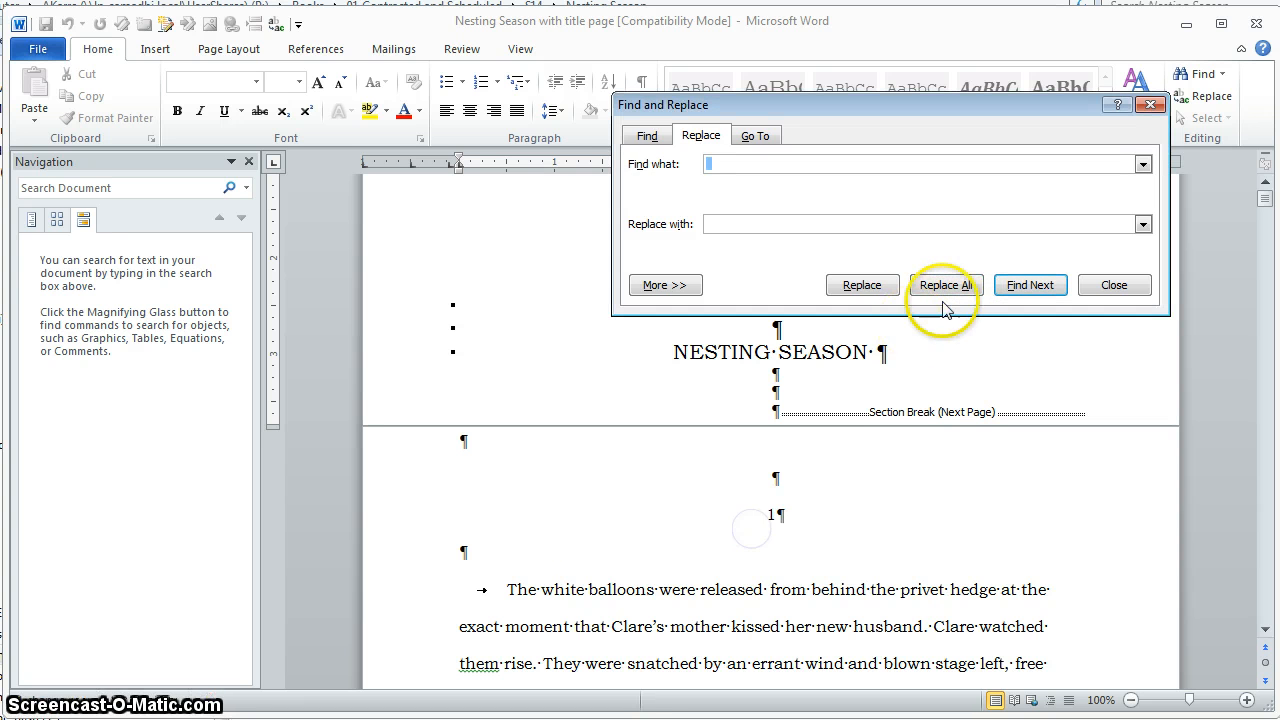
left_click(944, 300)
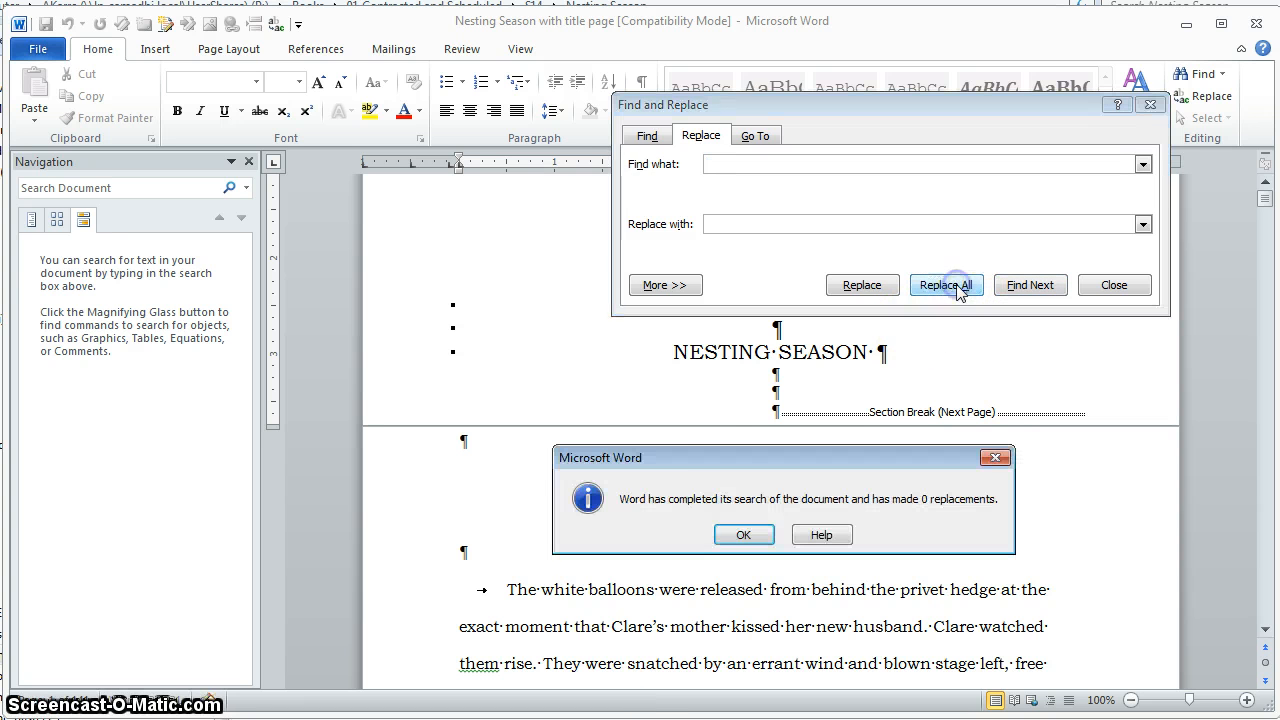
left_click(742, 532)
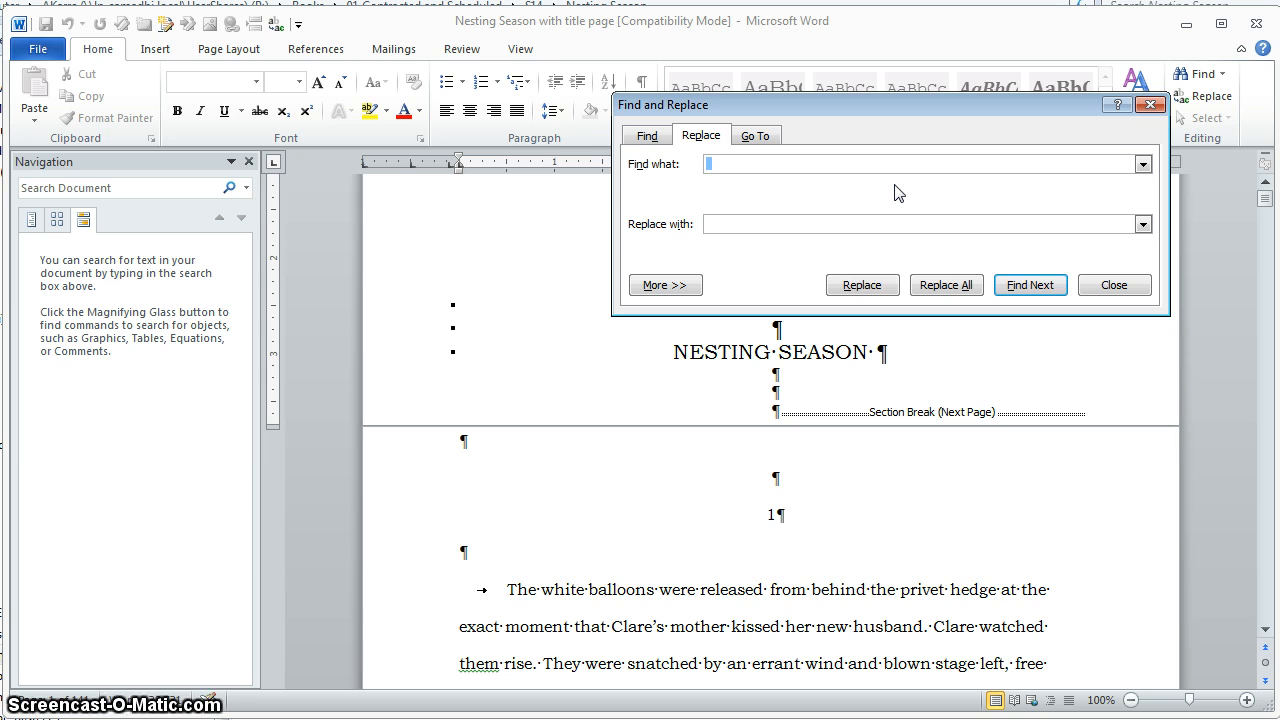
Remove all tab characters by replacing ^t with nothing throughout the document, run the replacement again as a check, and close Find and Replace.
key("BackSpace")
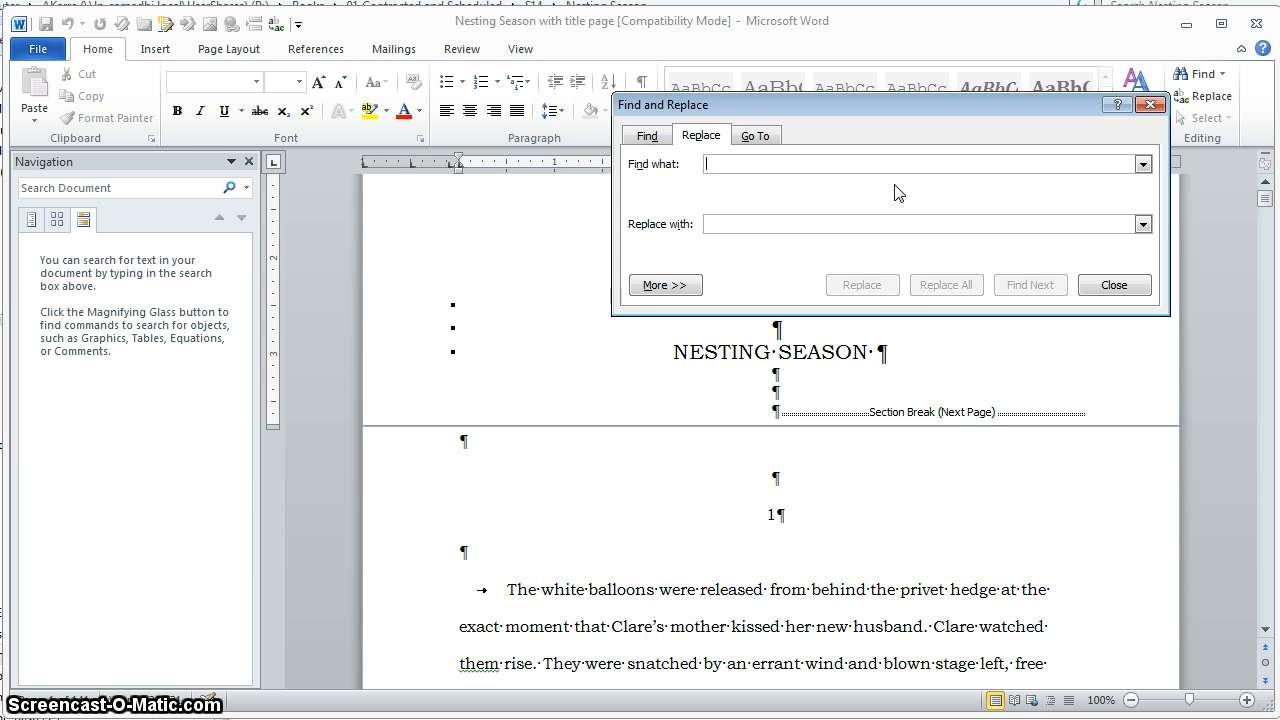
left_click(811, 239)
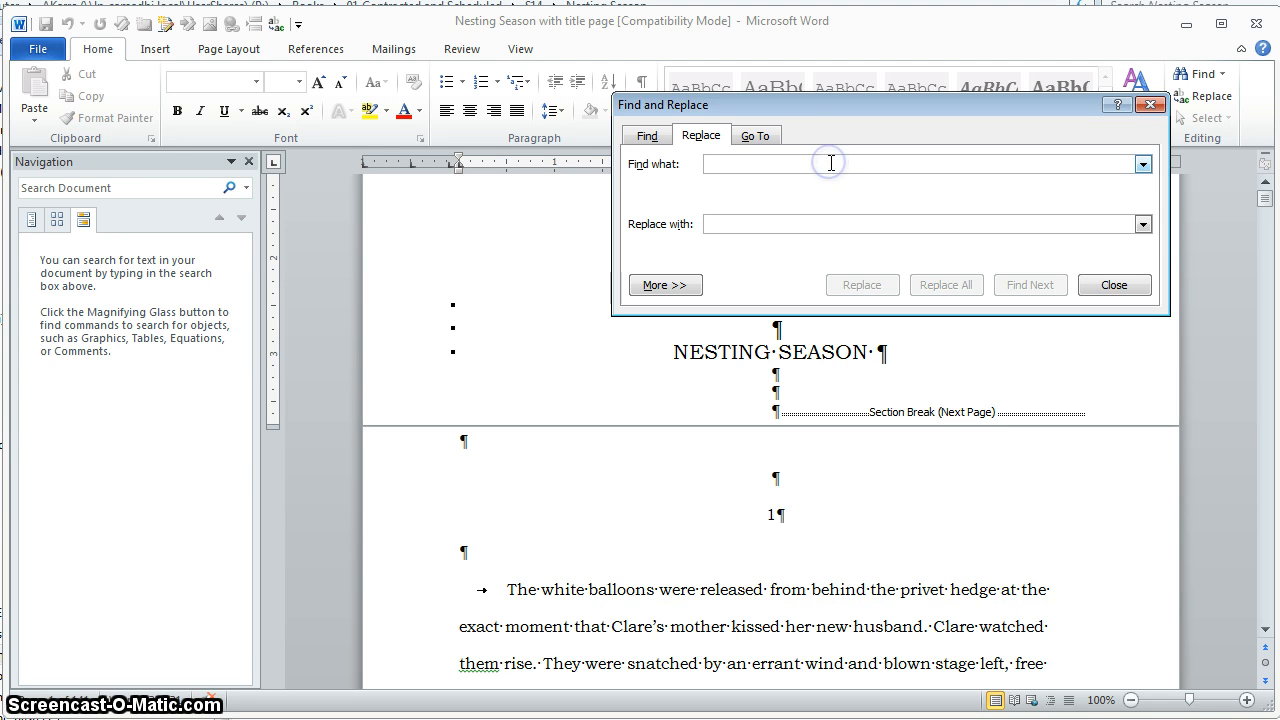
type("^t")
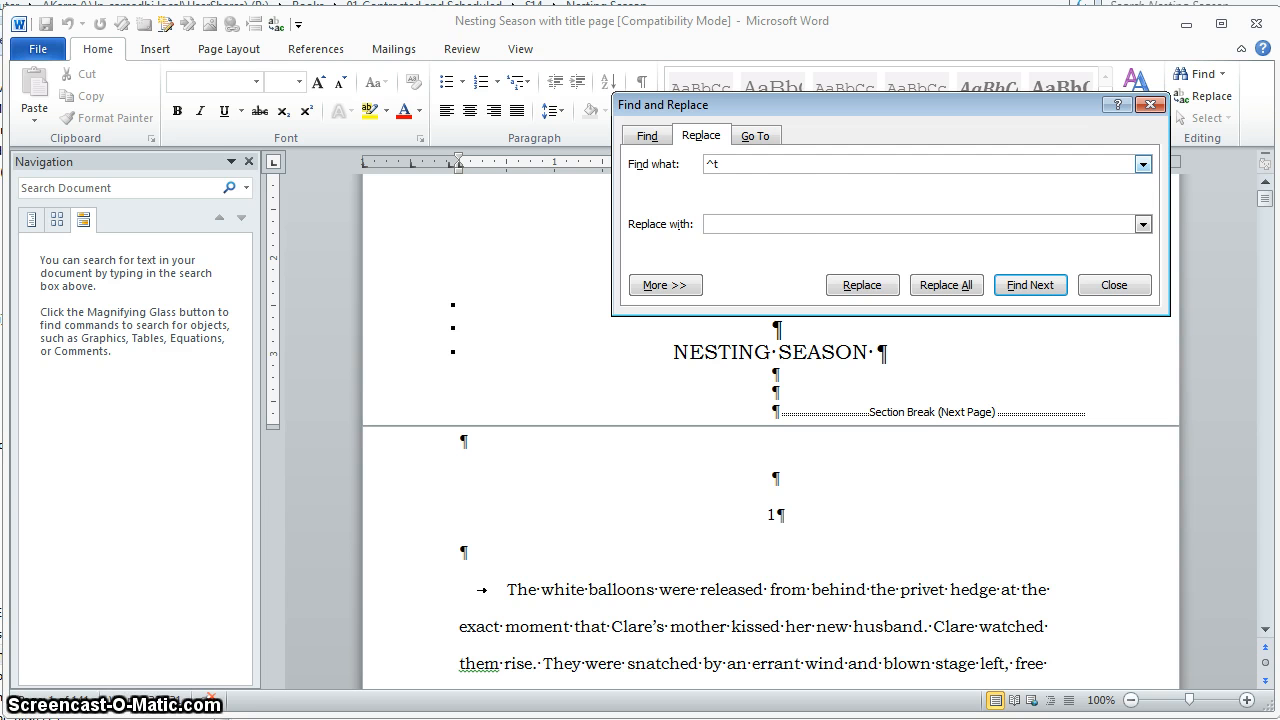
left_click(764, 225)
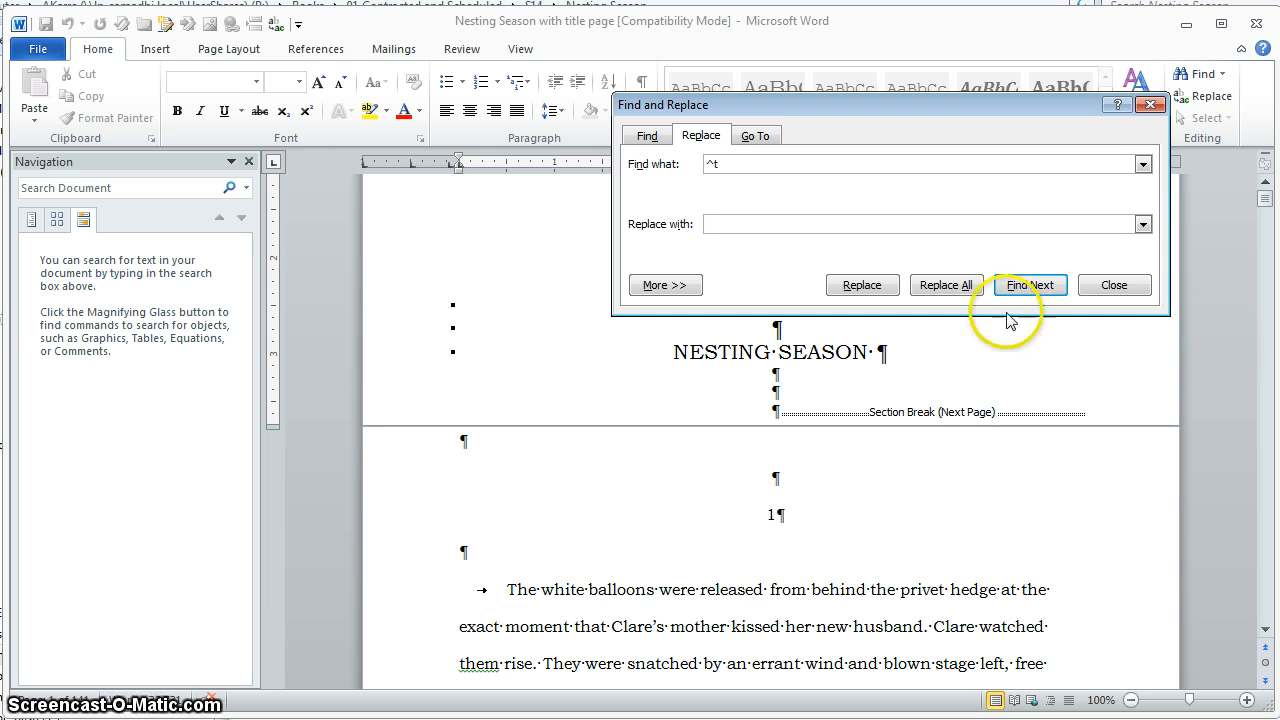
left_click(955, 285)
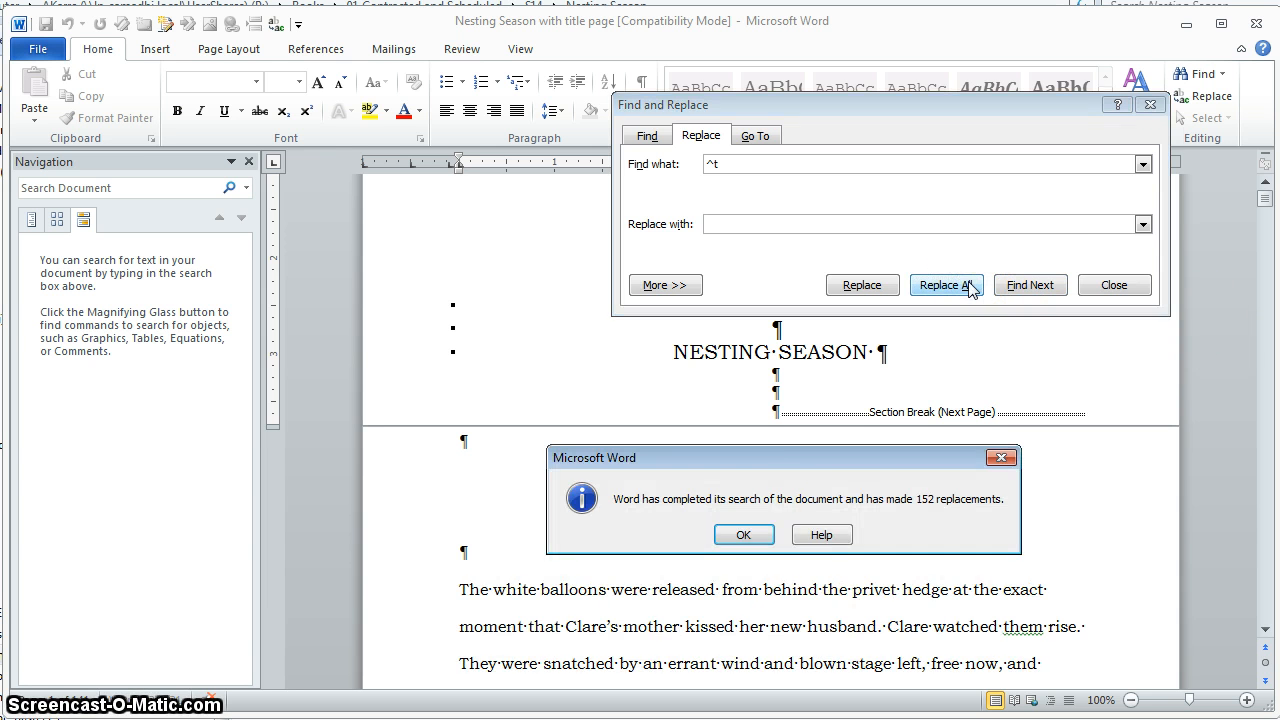
left_click(741, 534)
left_click(953, 286)
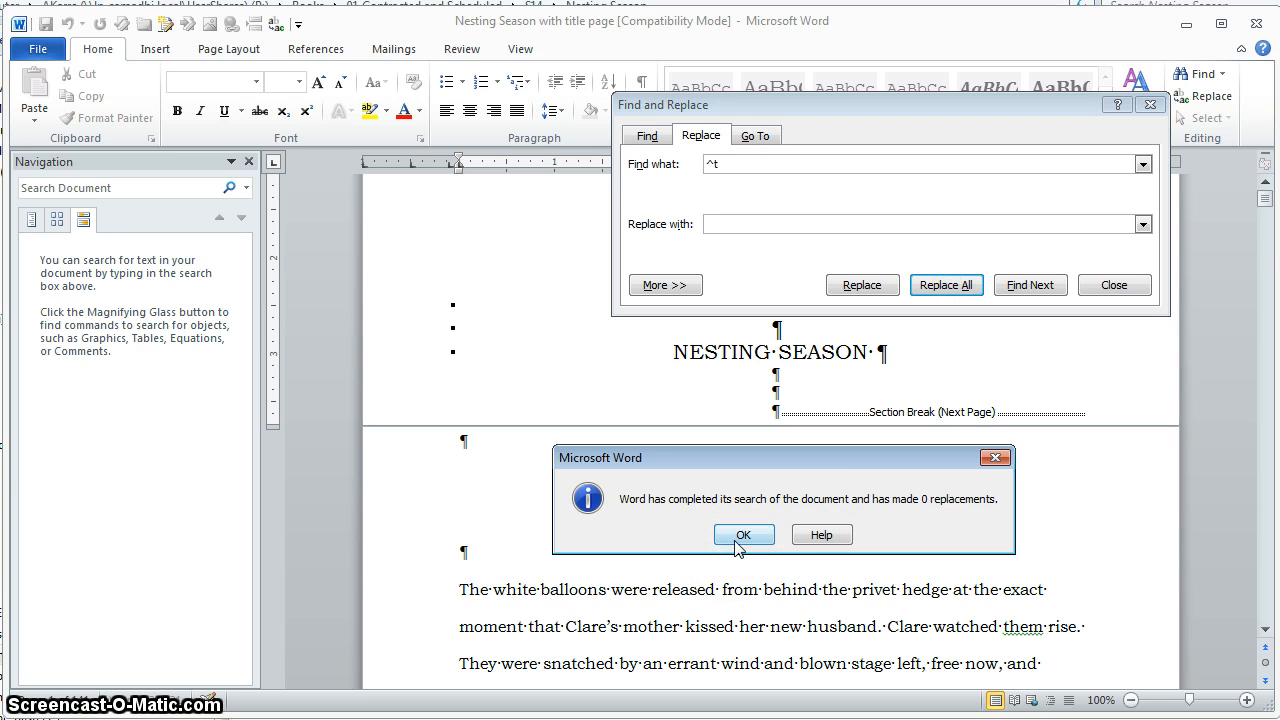
left_click(741, 535)
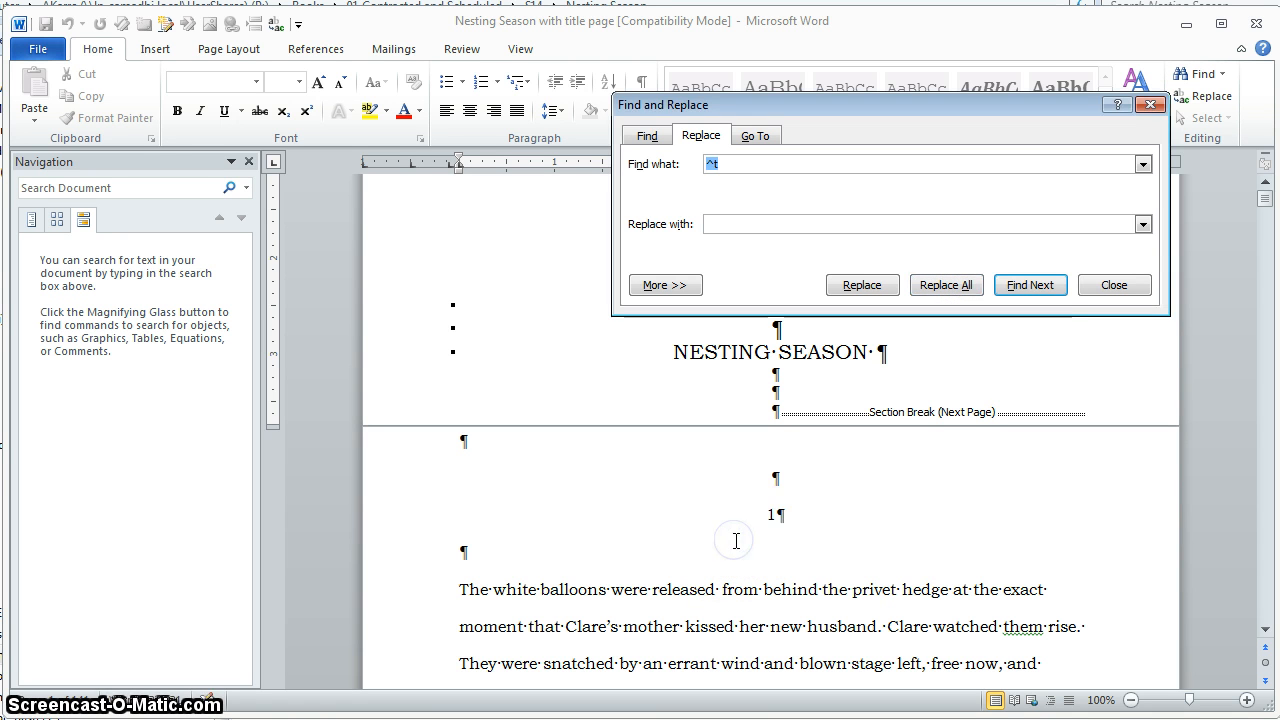
left_click(1133, 288)
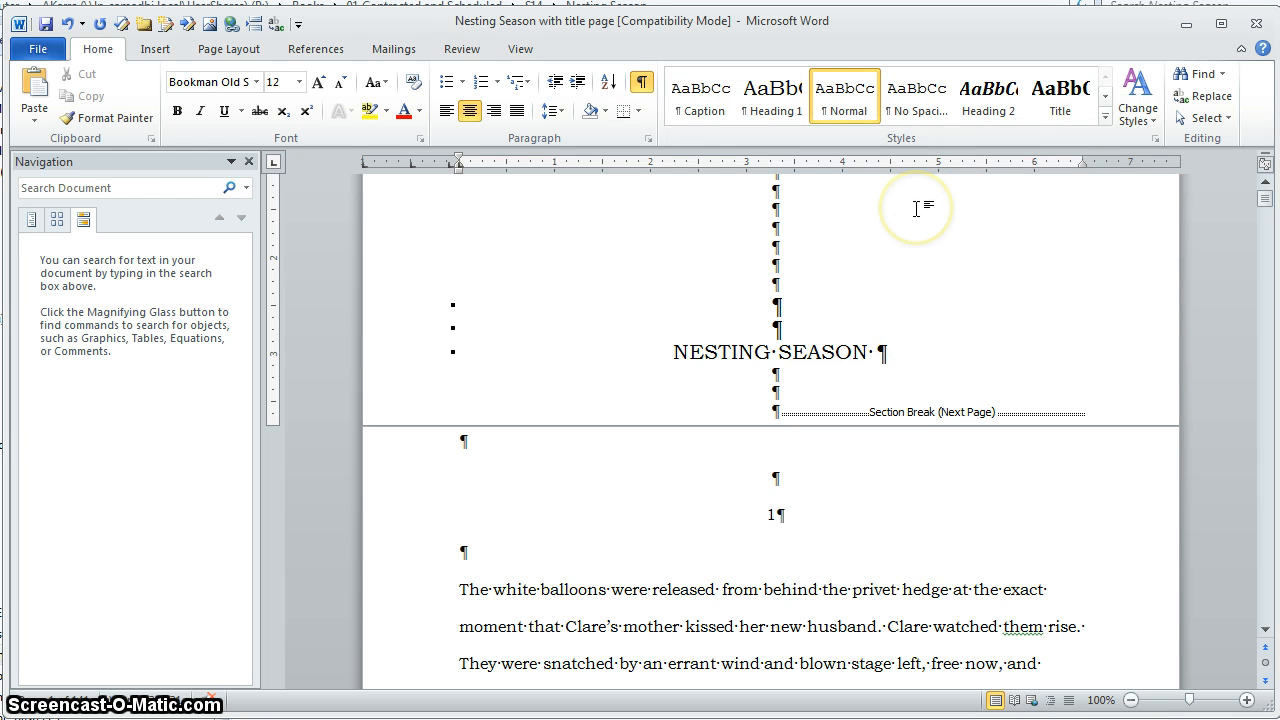
Look through the pages of chapters 1 and 2 to examine how the first lines of the paragraphs are indented.
scroll(915, 208, "down", 10)
scroll(918, 208, "down", 10)
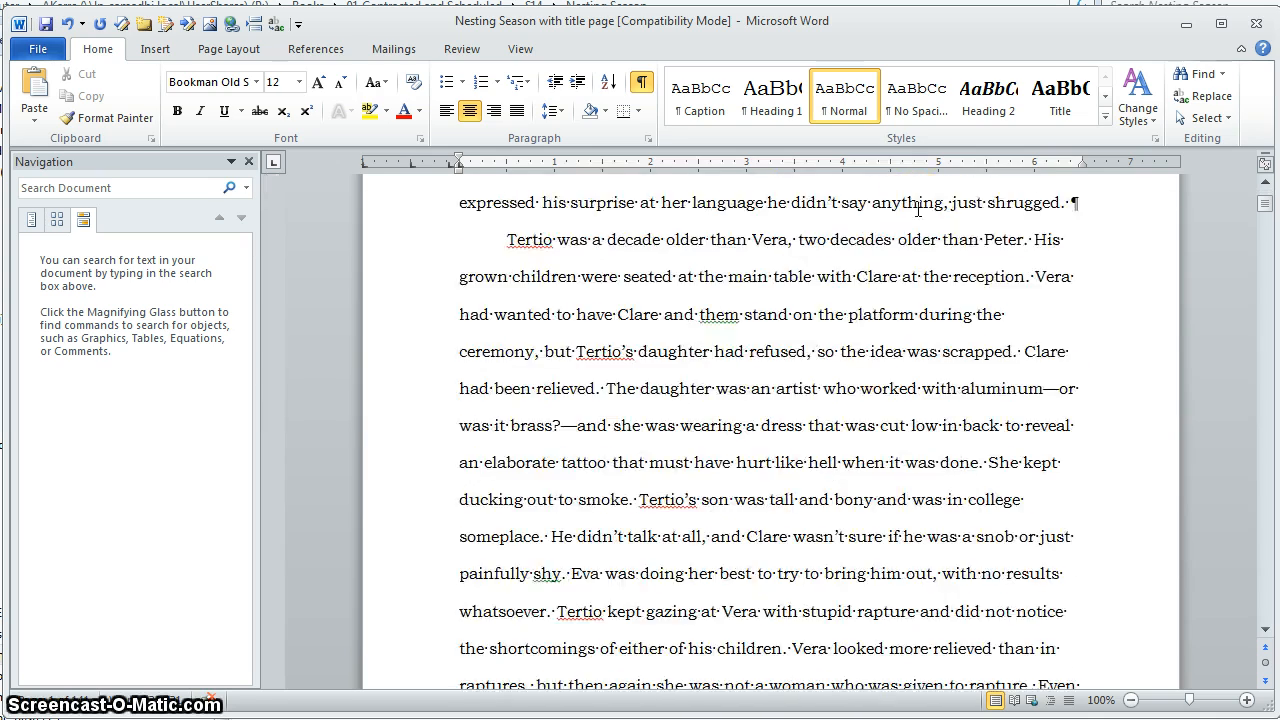
scroll(918, 208, "up", 4)
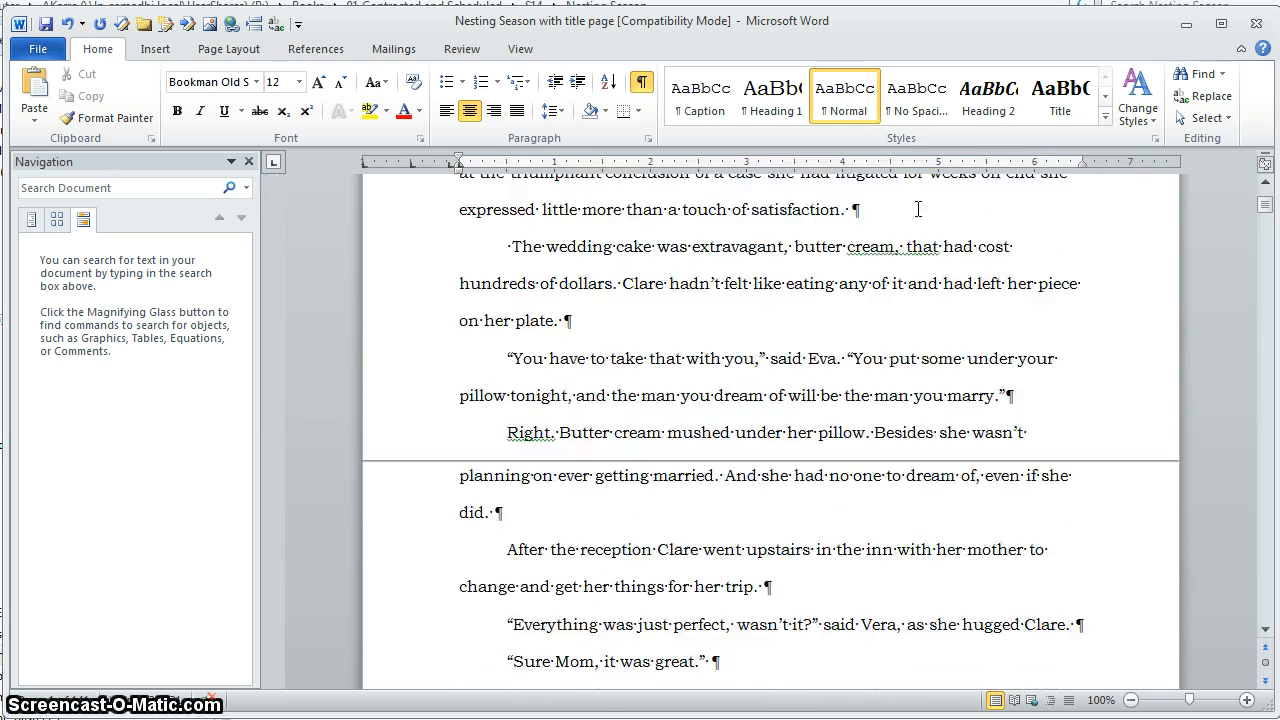
scroll(571, 389, "down", 20)
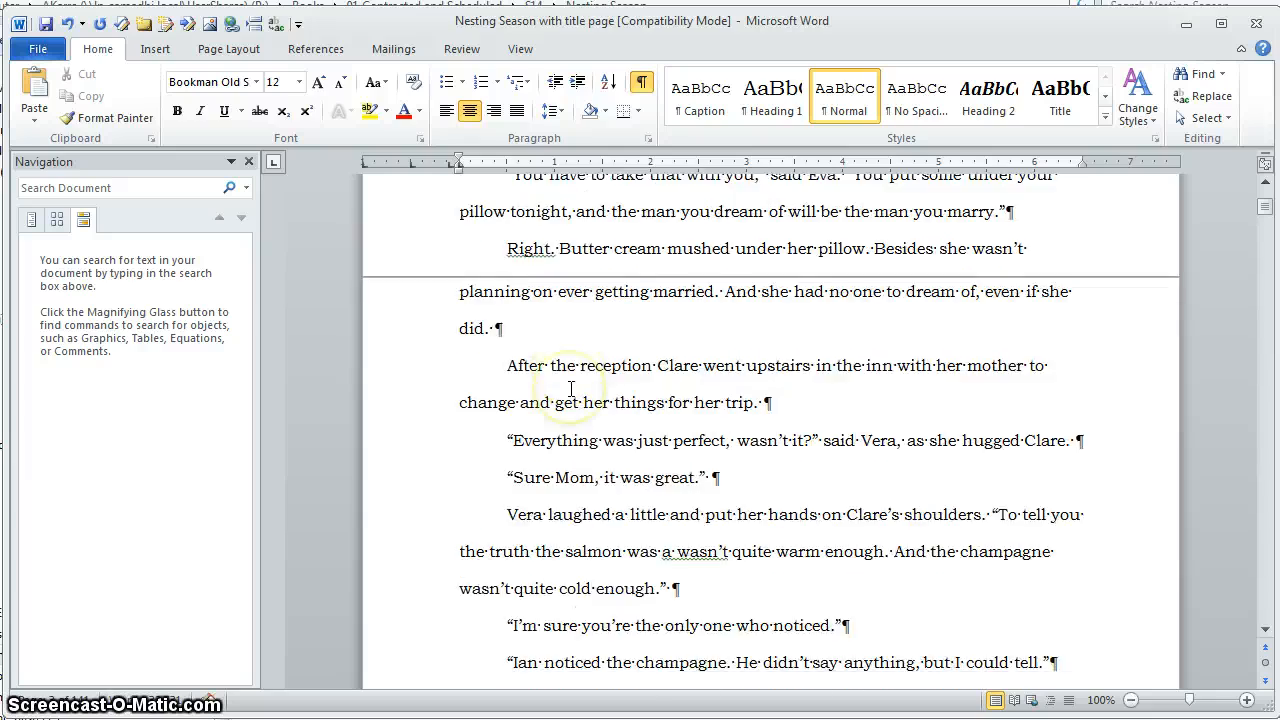
scroll(571, 389, "down", 3)
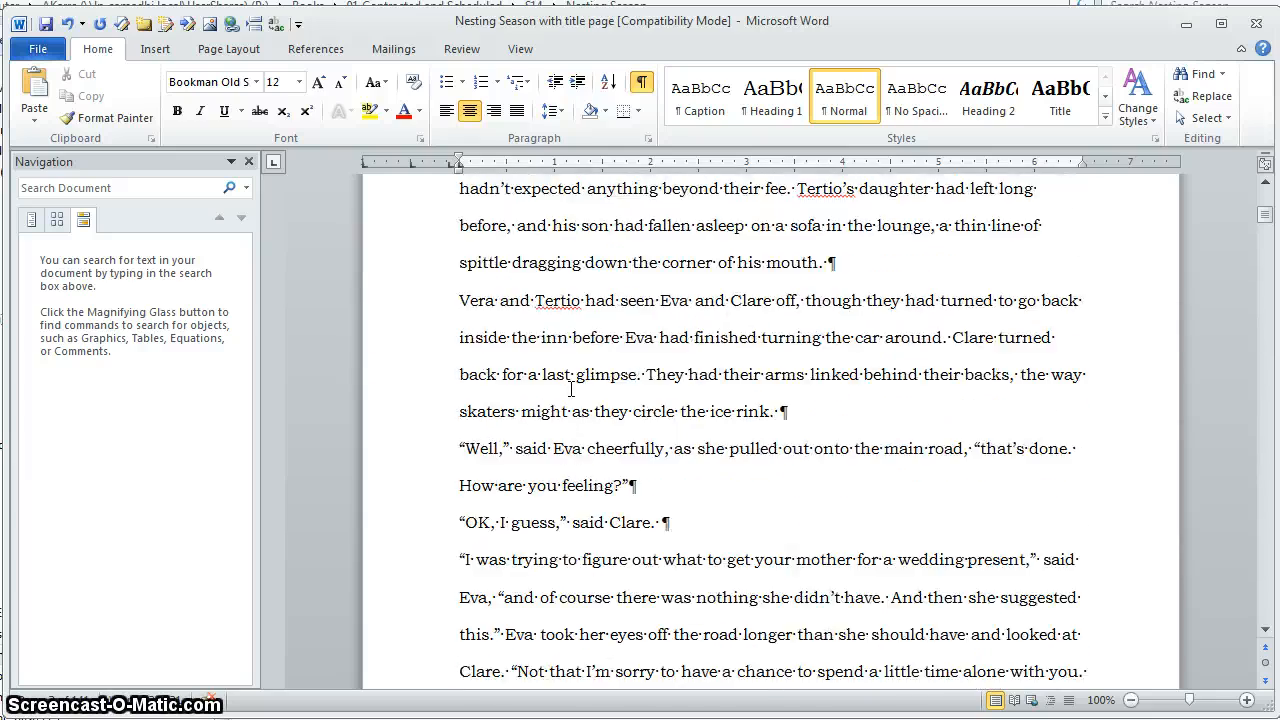
scroll(571, 389, "down", 10)
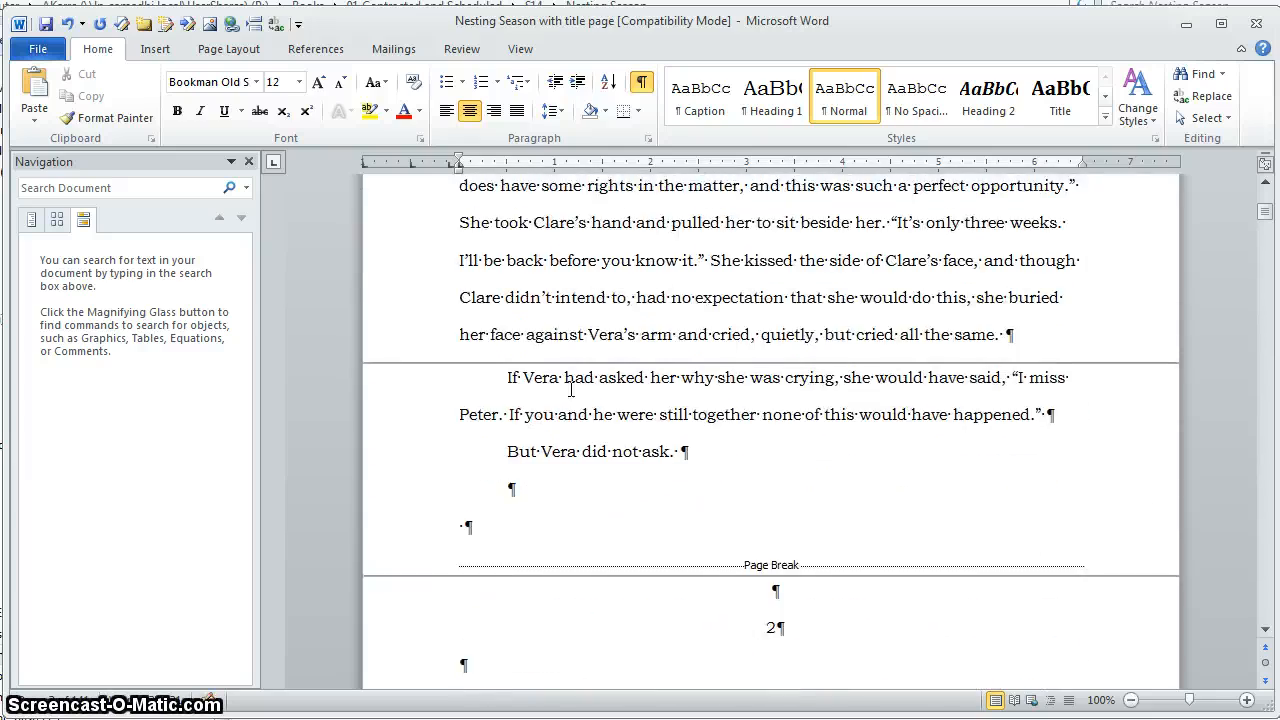
scroll(571, 389, "down", 1)
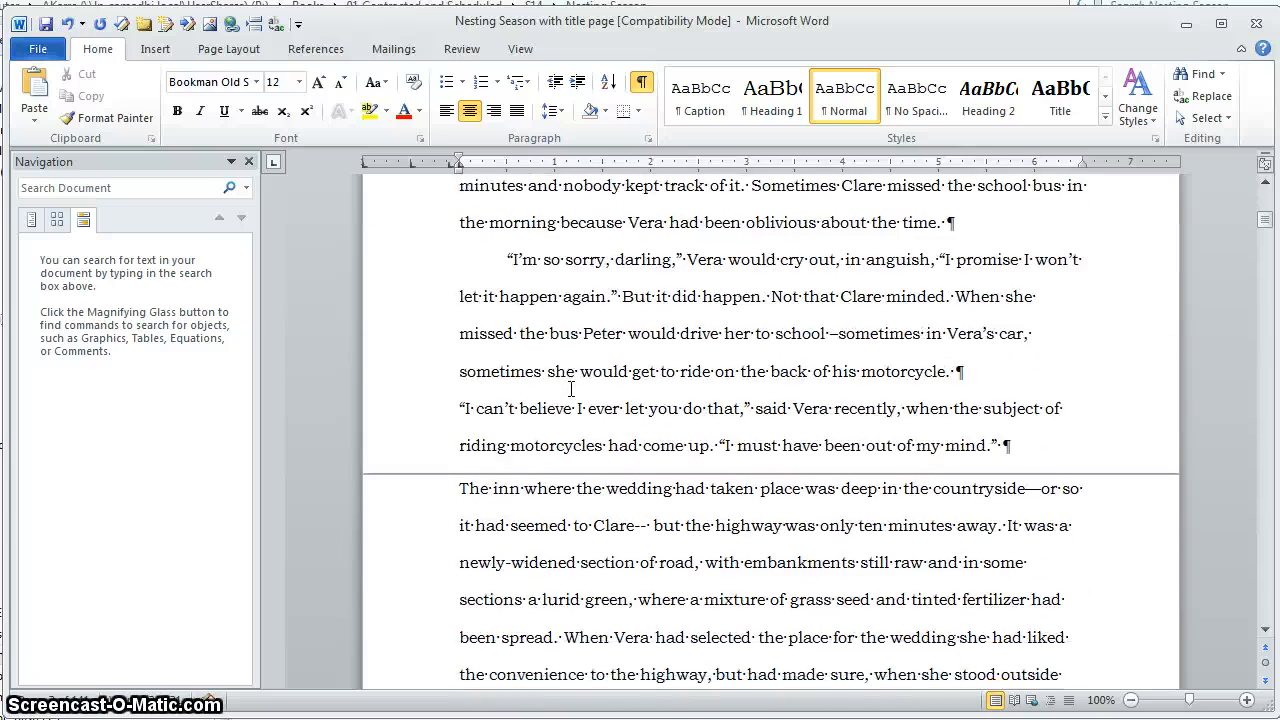
scroll(571, 389, "up", 6)
scroll(571, 389, "down", 2)
scroll(571, 389, "down", 2)
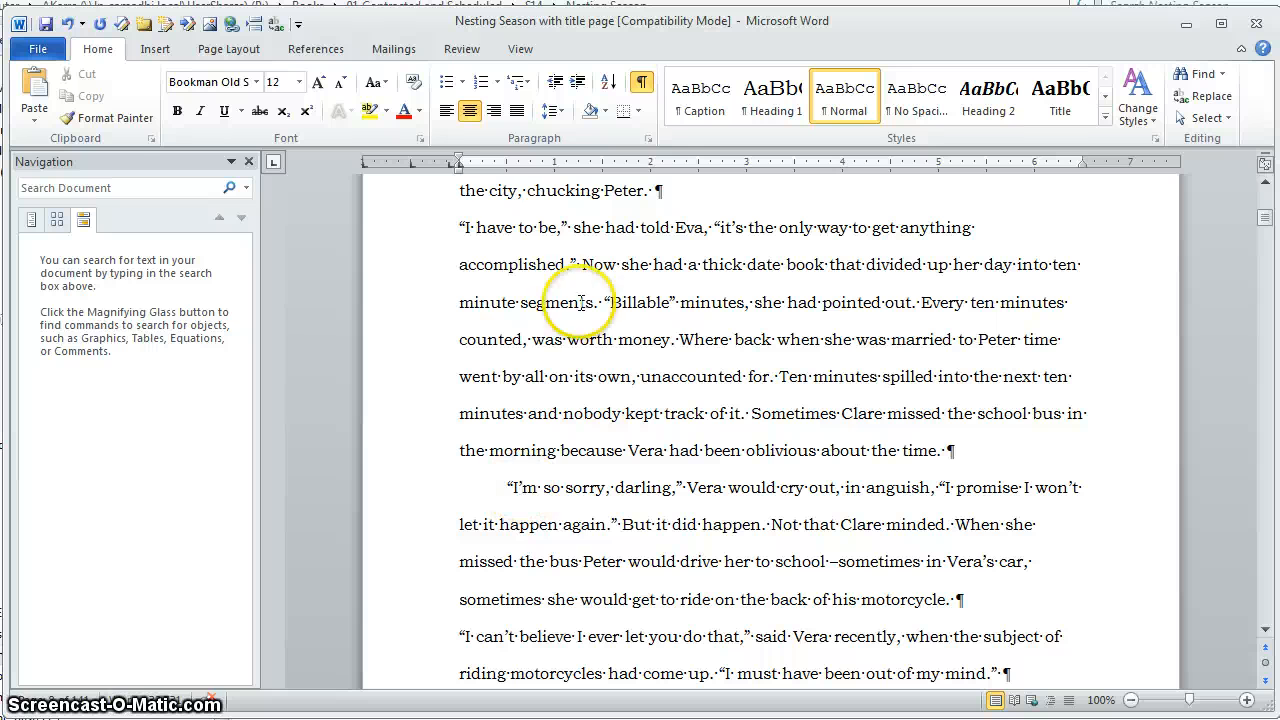
Apply a uniform 0.5-inch first-line indent to all paragraphs in the entire manuscript.
left_click(593, 559)
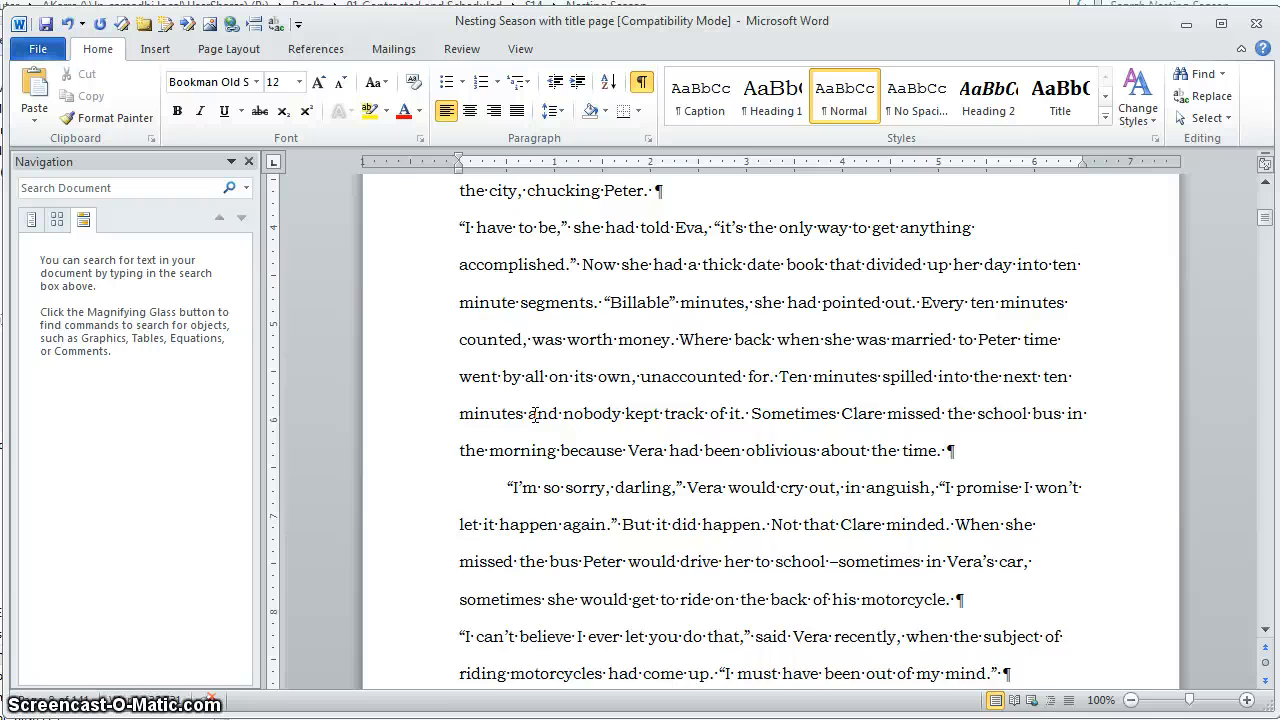
key("ctrl+a")
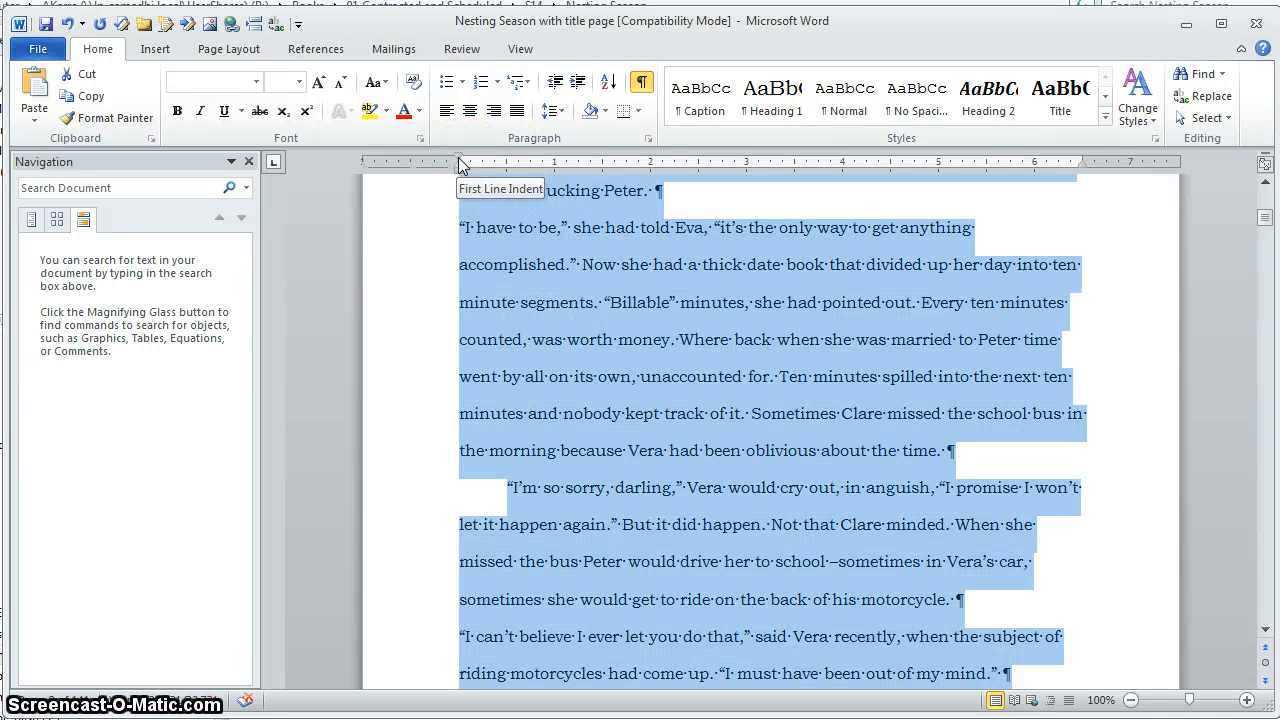
left_click_drag(459, 163, 462, 162)
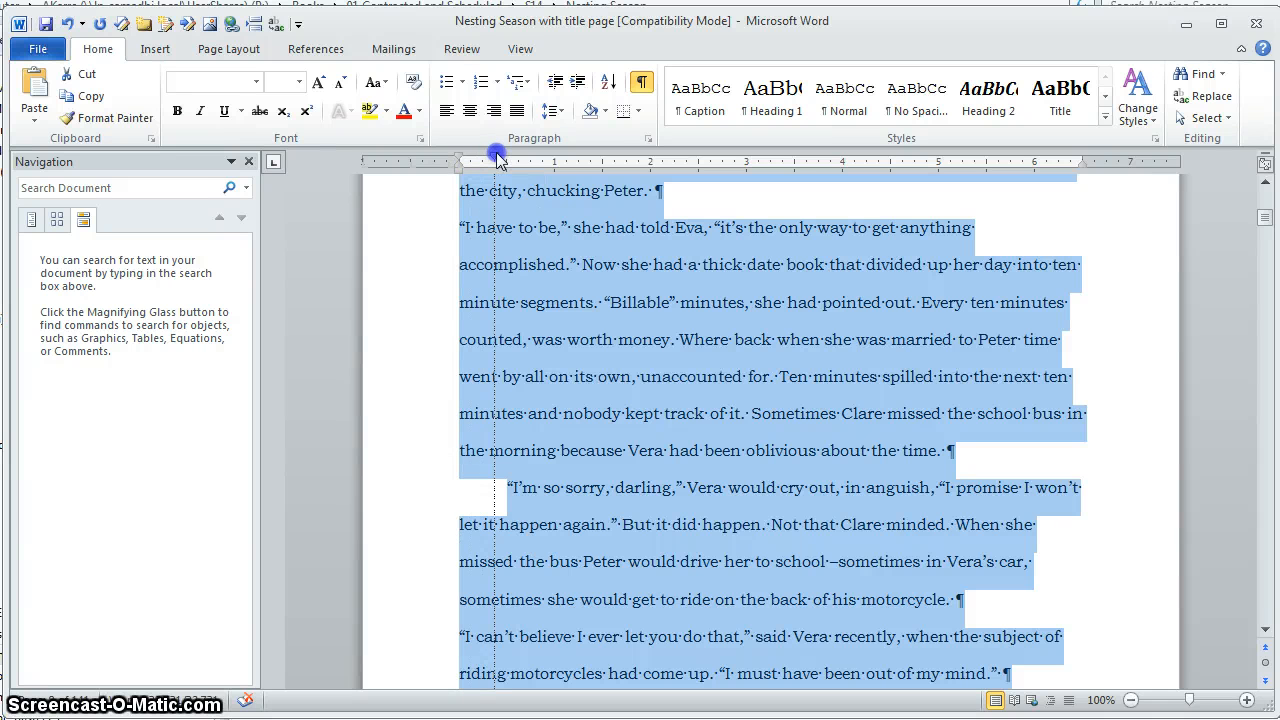
left_click_drag(507, 160, 507, 160)
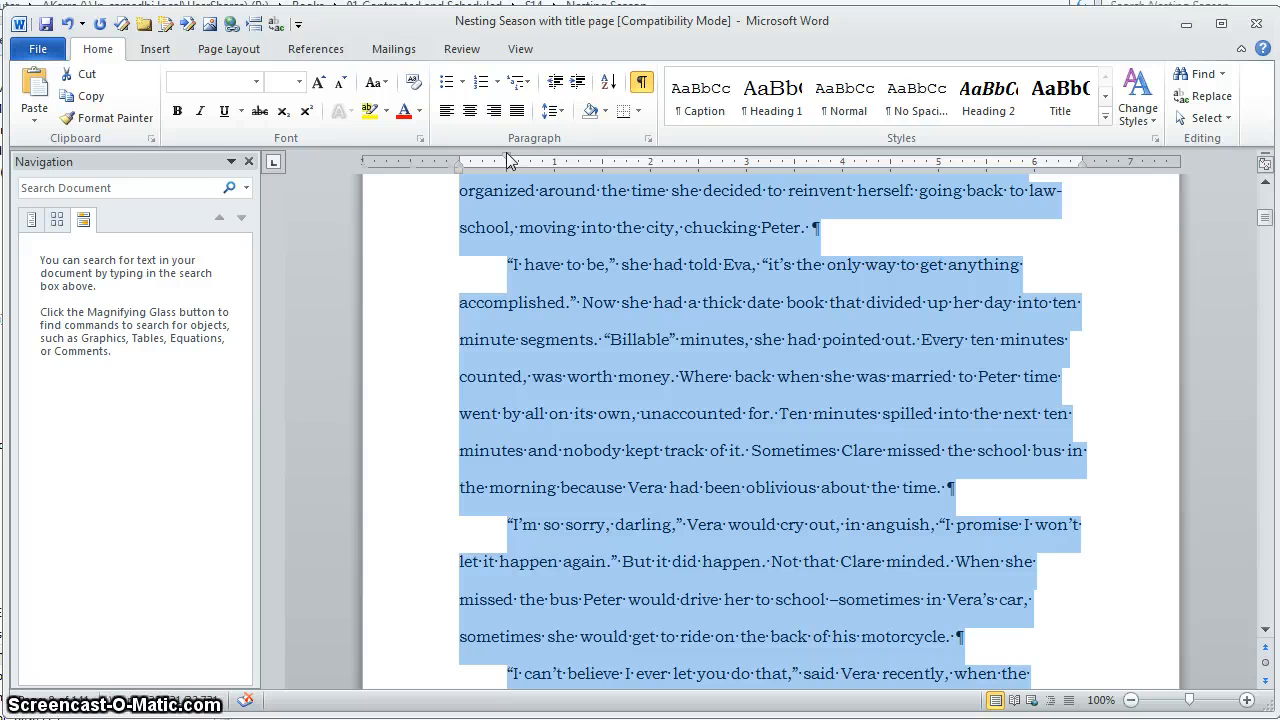
left_click(787, 438)
Delete the blank paragraphs above and below the NESTING SEASON title on the title page, keeping the section break.
scroll(788, 439, "up", 5)
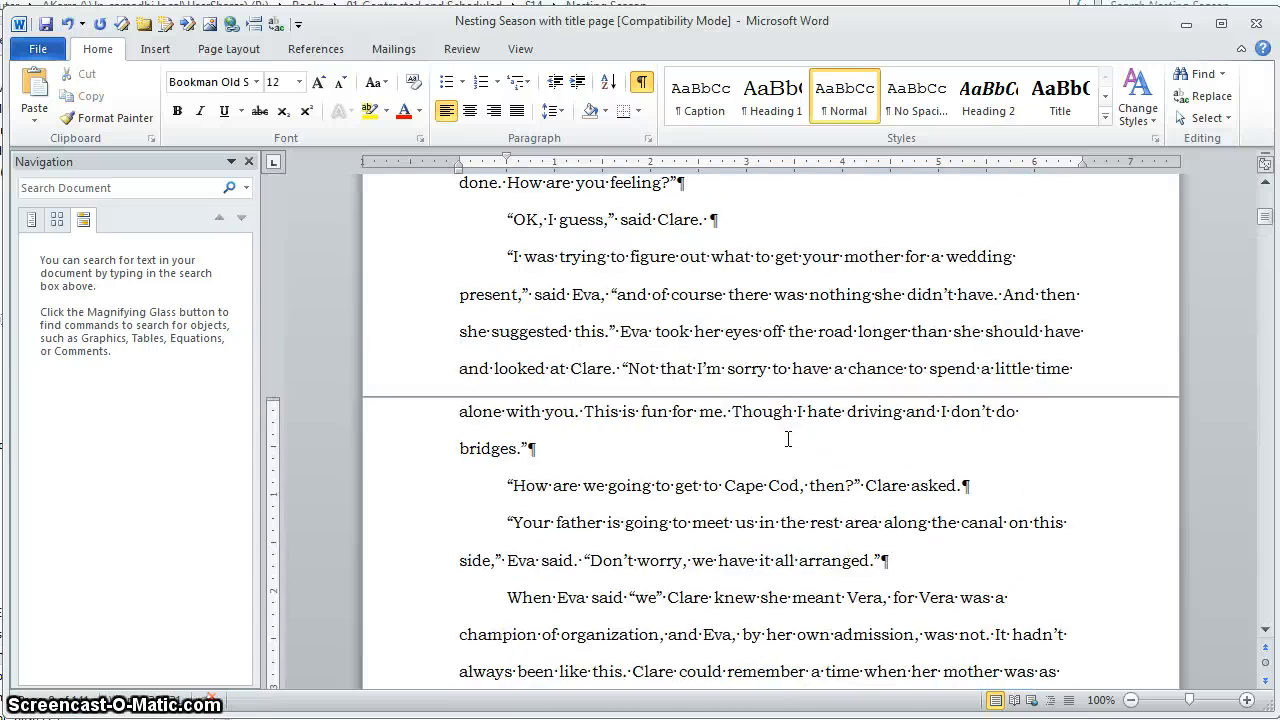
scroll(787, 438, "up", 15)
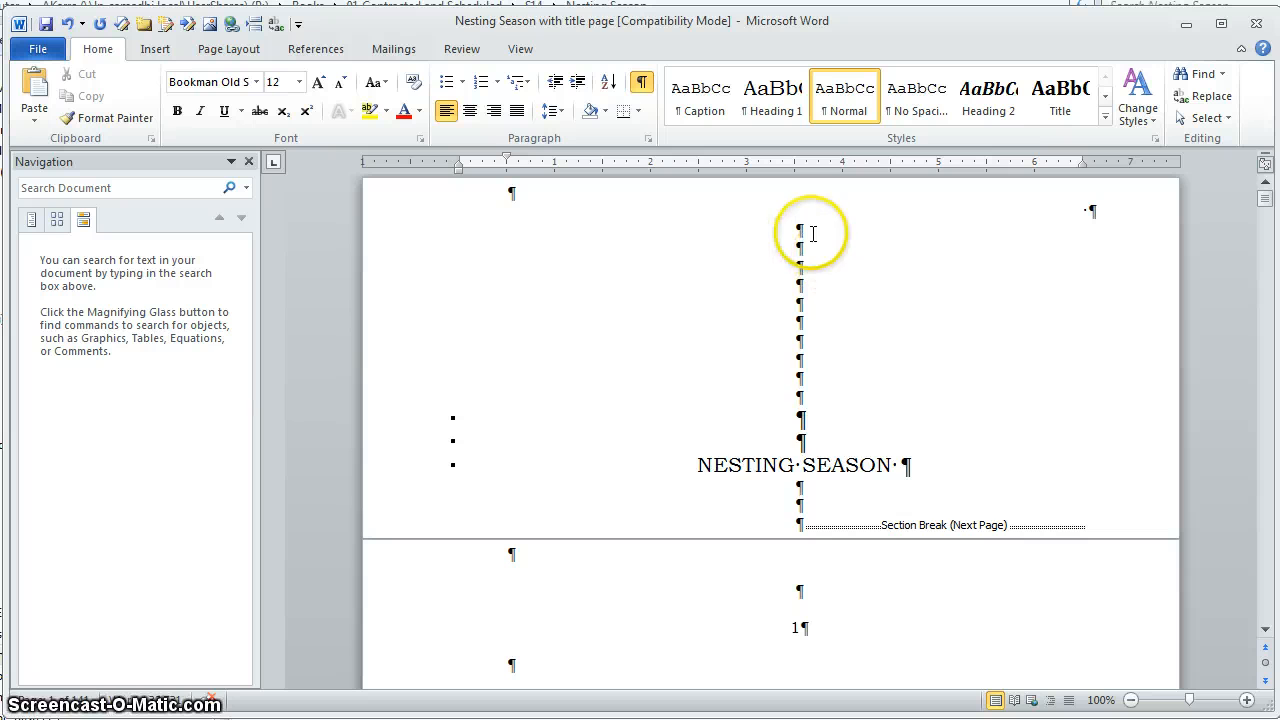
left_click_drag(809, 229, 801, 552)
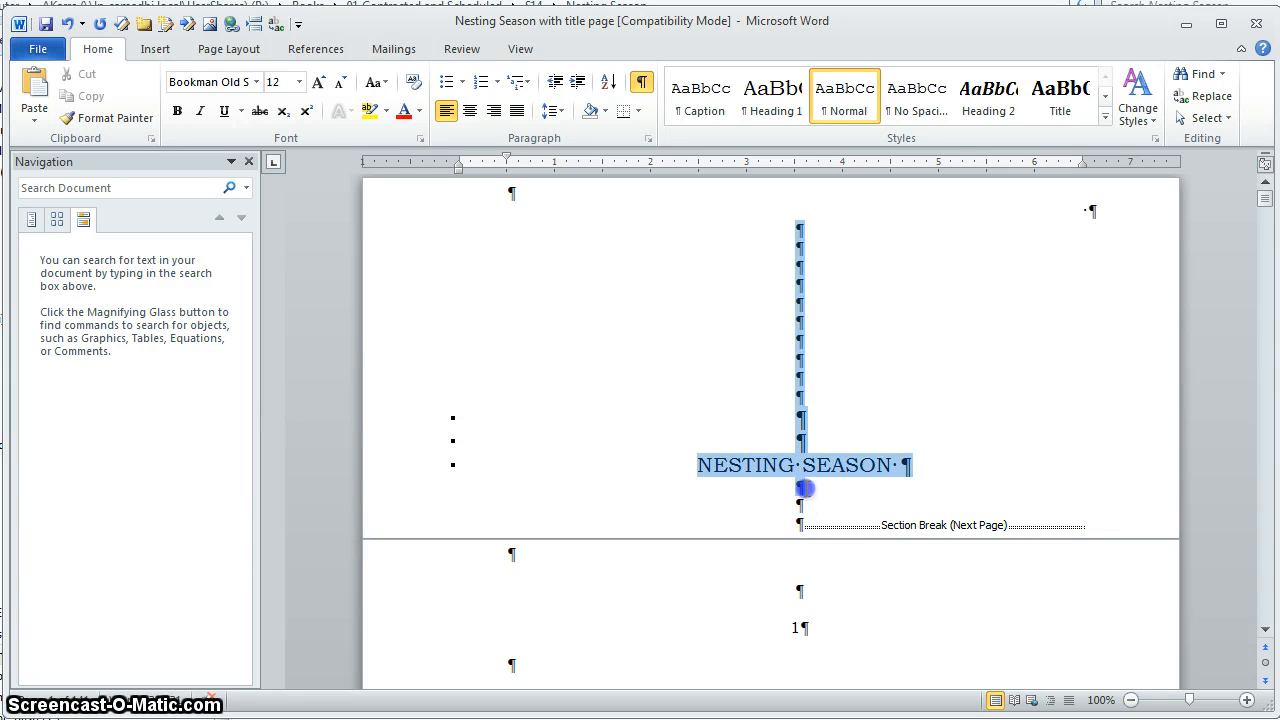
left_click_drag(805, 488, 808, 448)
key("Delete")
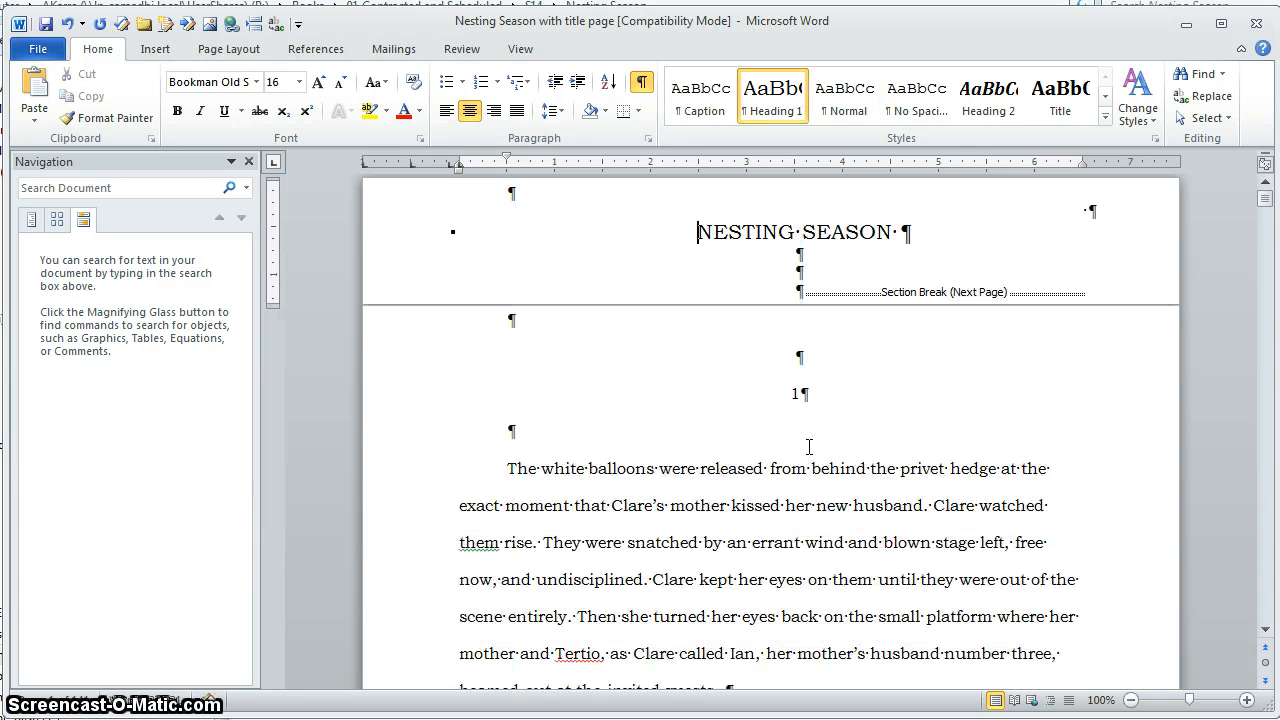
left_click(801, 263)
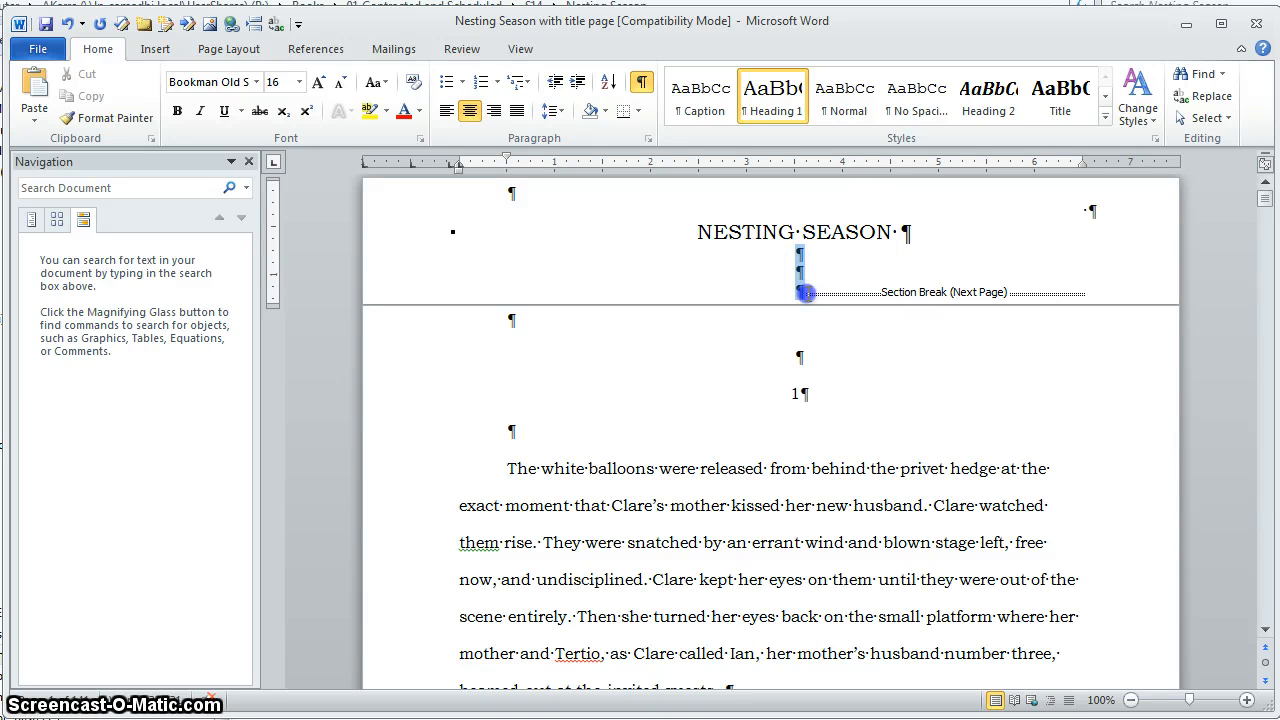
key("Delete")
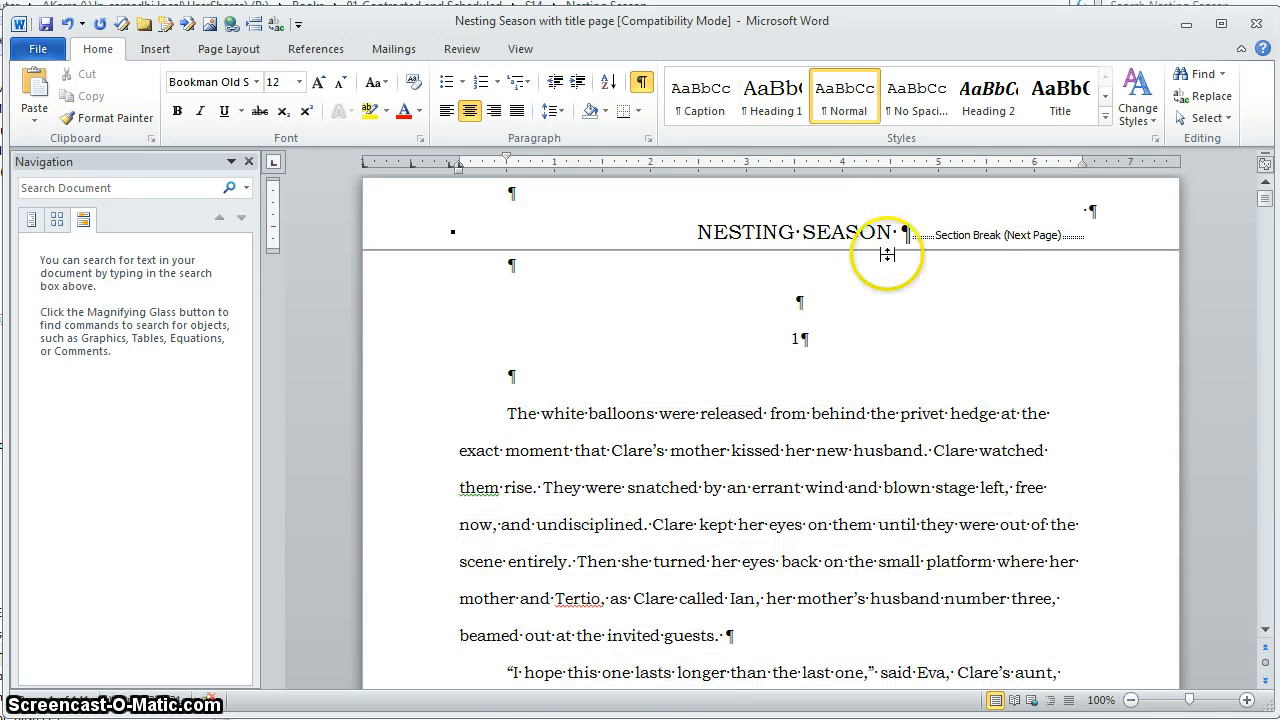
Try adding a run of blank paragraphs before the page break at the end of chapter 1, and undo them.
scroll(710, 430, "down", 4)
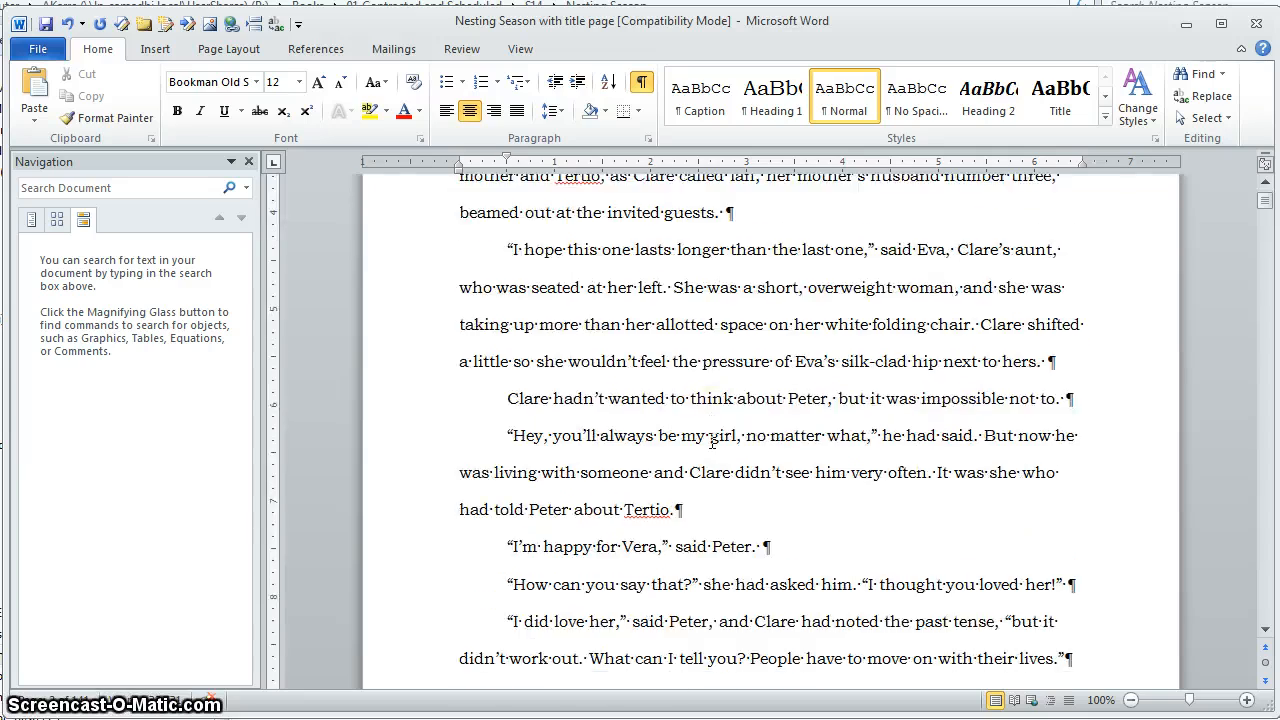
scroll(712, 441, "down", 20)
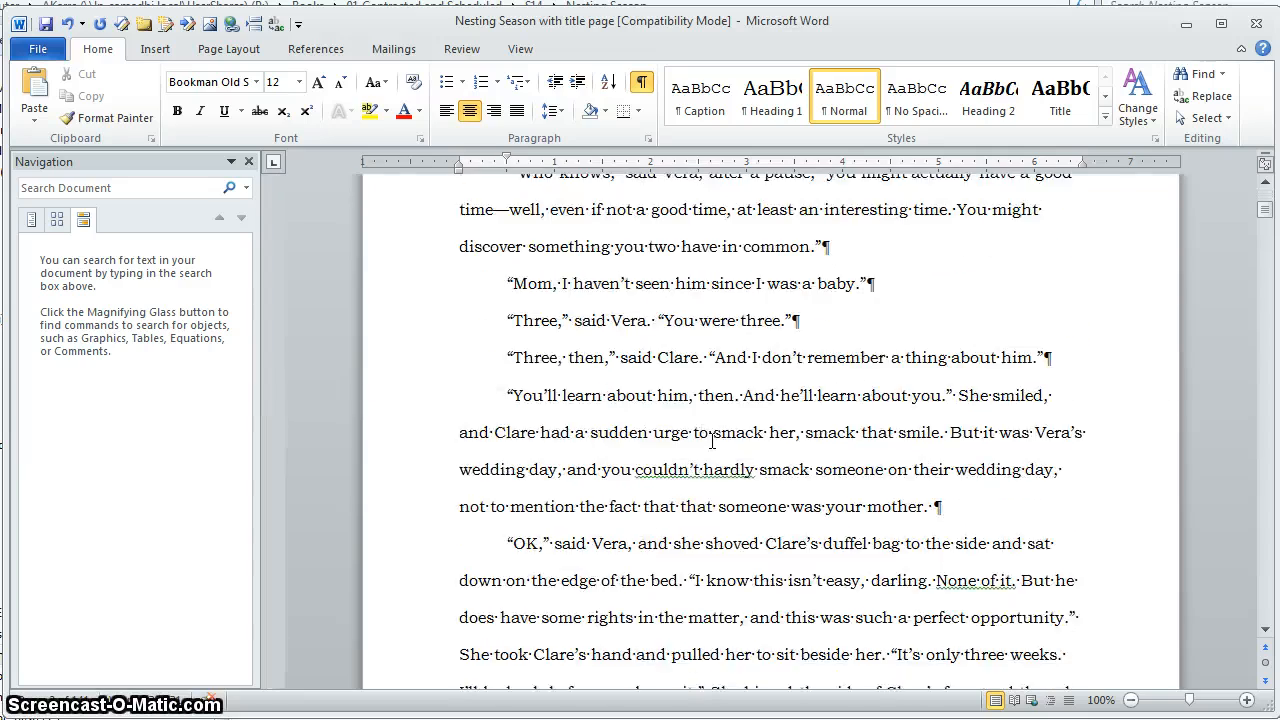
scroll(712, 441, "down", 6)
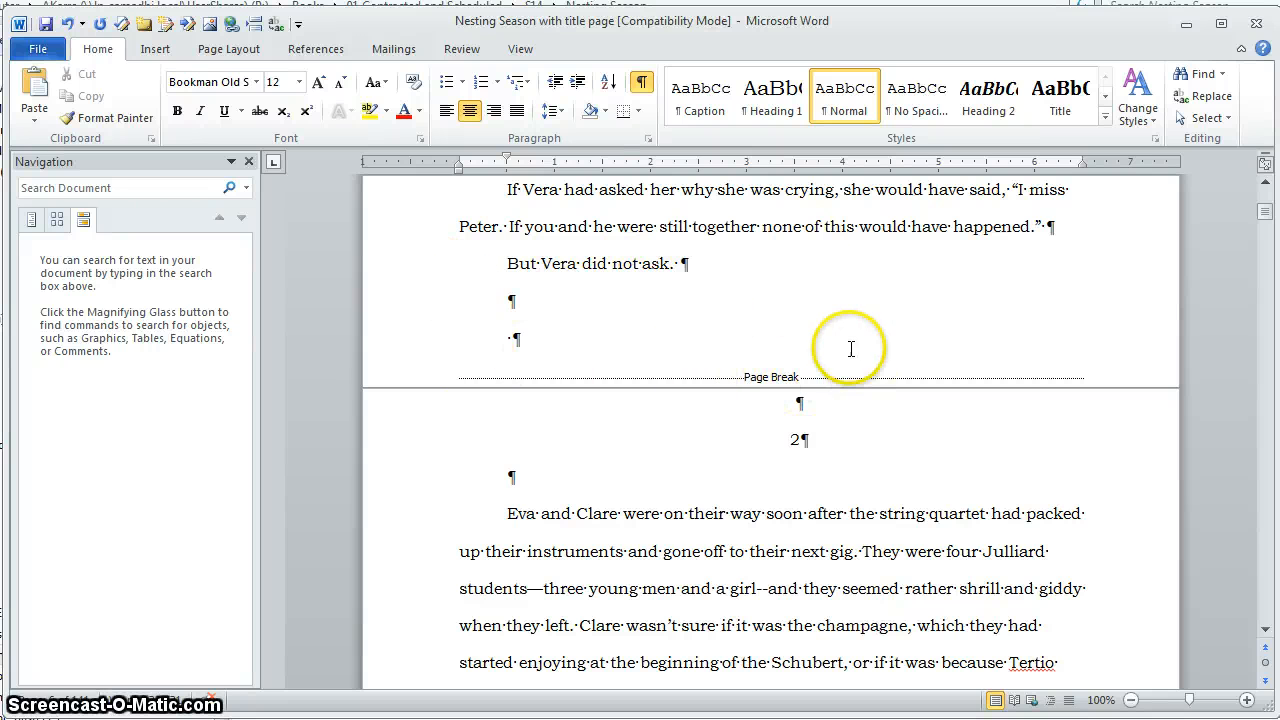
left_click(540, 342)
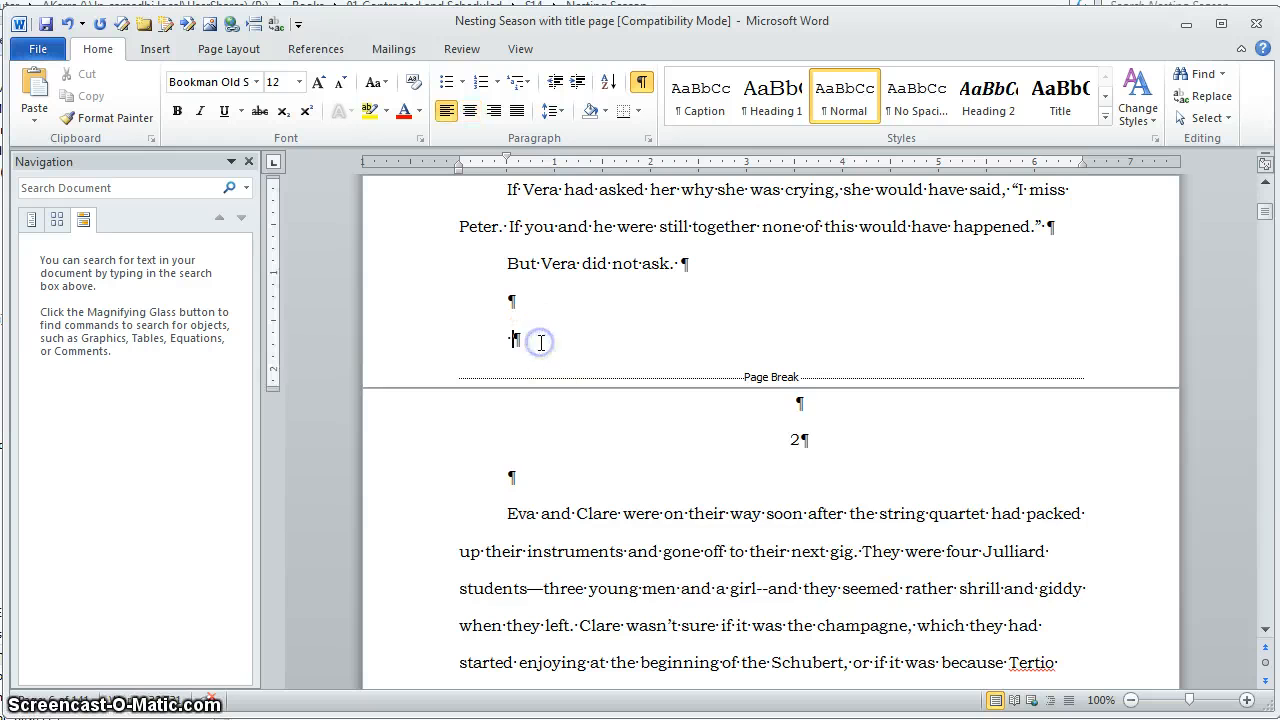
key("Return")
key("Return")
key("Return")
key("Return")
key("Return")
key("Return")
key("Return")
key("Return")
key("Return")
key("Return")
key("Return")
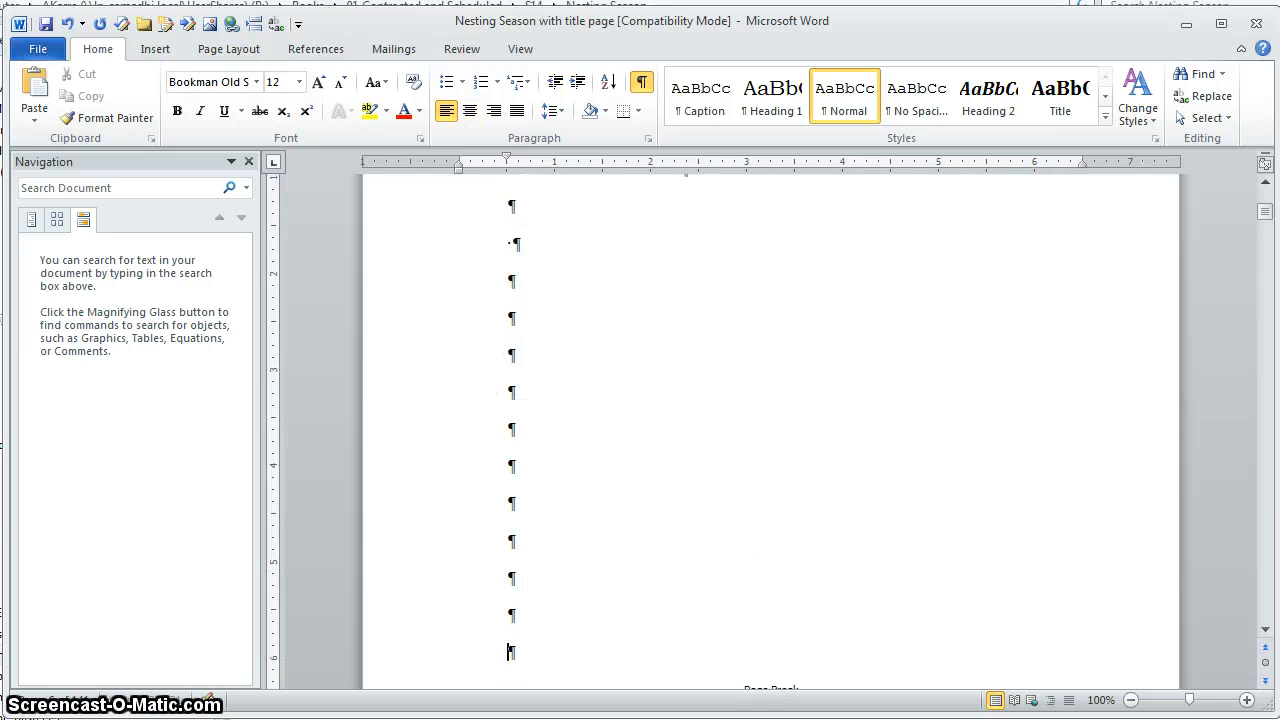
key("ctrl+z")
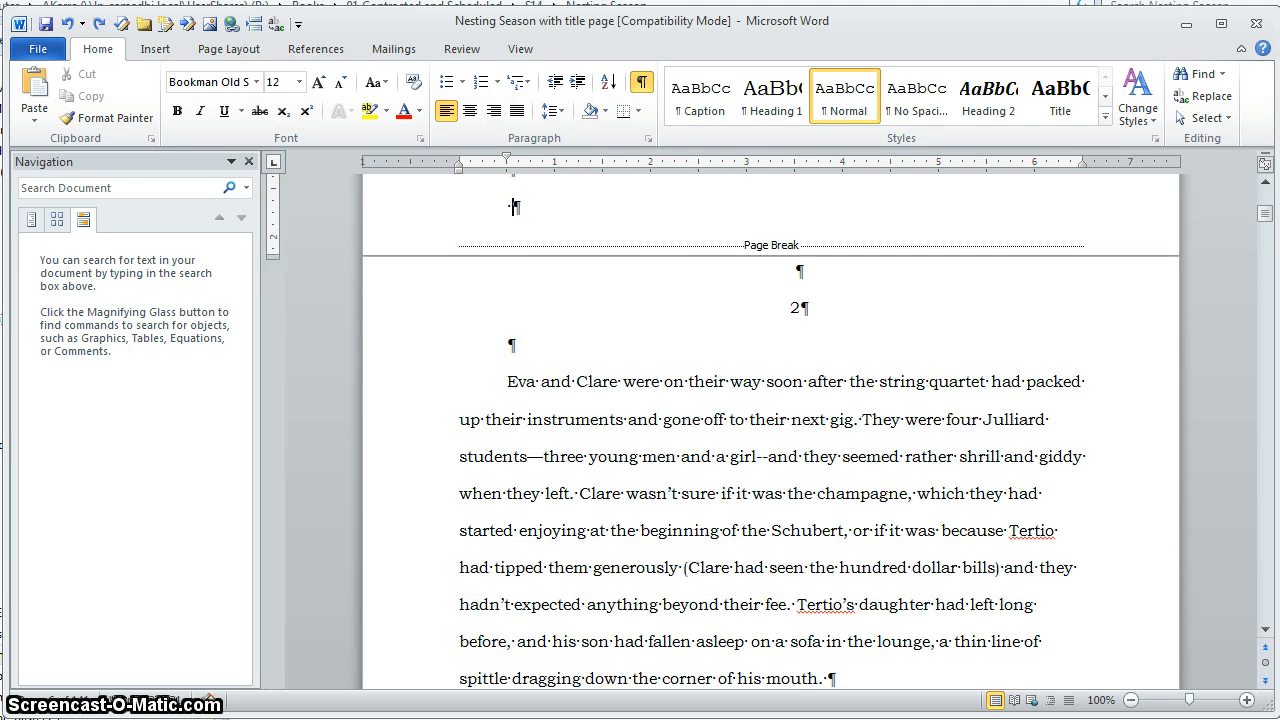
Look through chapters 1 to 3 to examine the paragraph indents and the blank paragraphs around page breaks and chapter numbers.
scroll(676, 450, "up", 3)
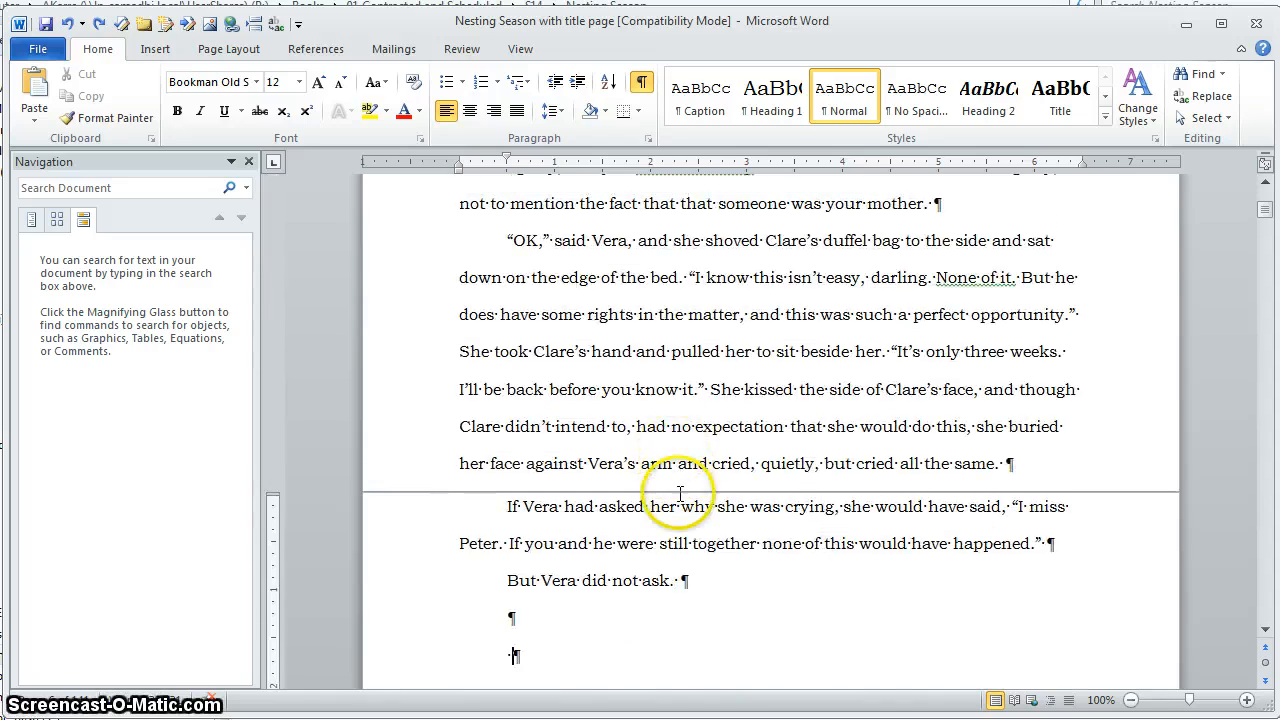
scroll(680, 480, "down", 9)
scroll(680, 493, "down", 15)
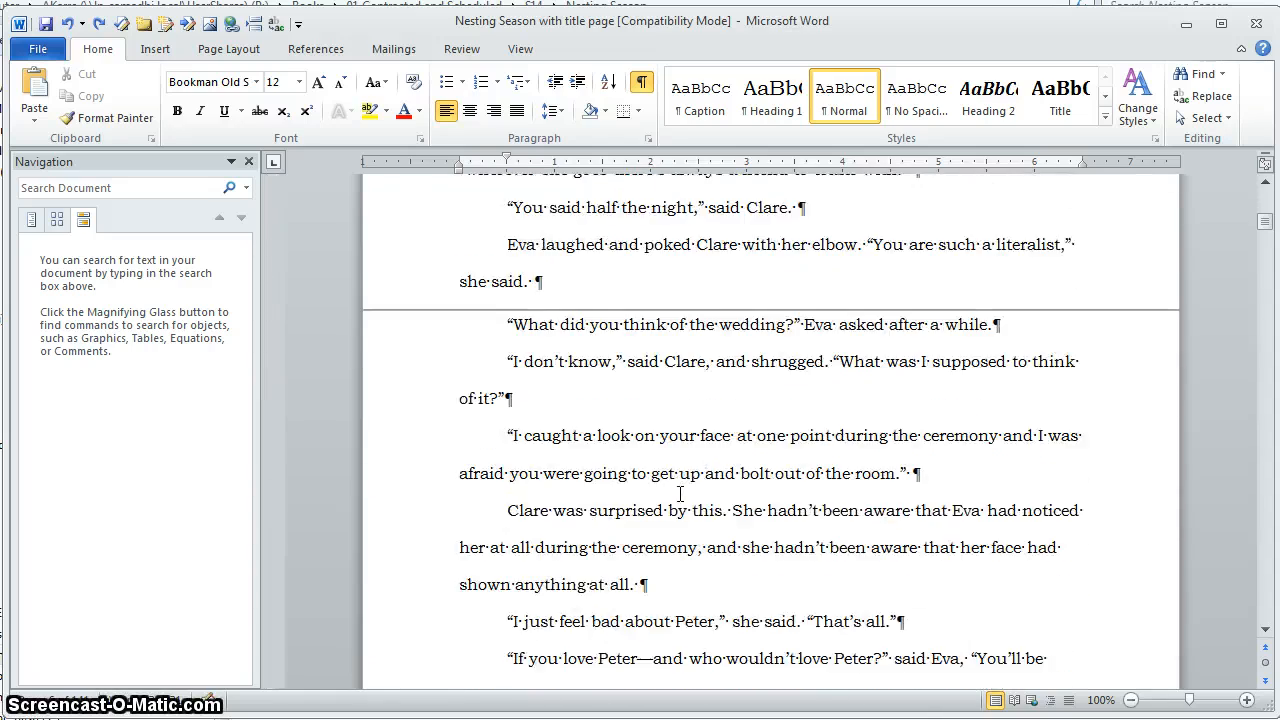
scroll(680, 493, "down", 15)
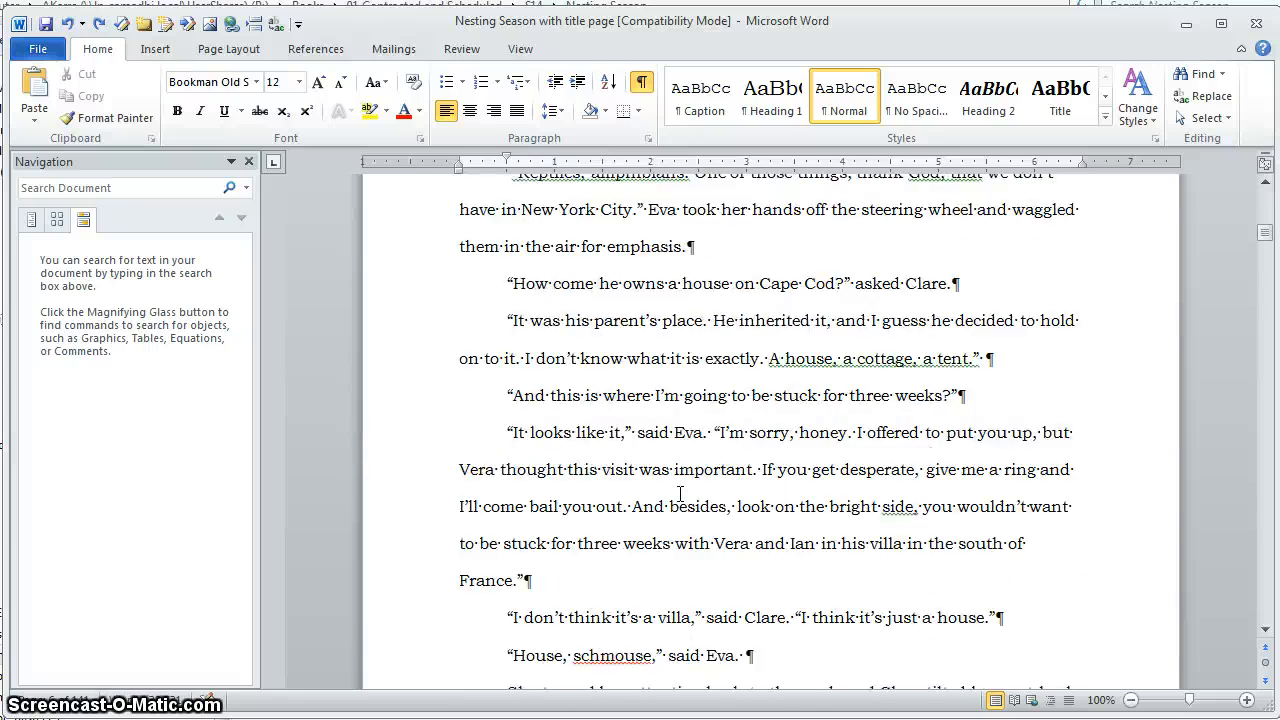
scroll(680, 493, "up", 4)
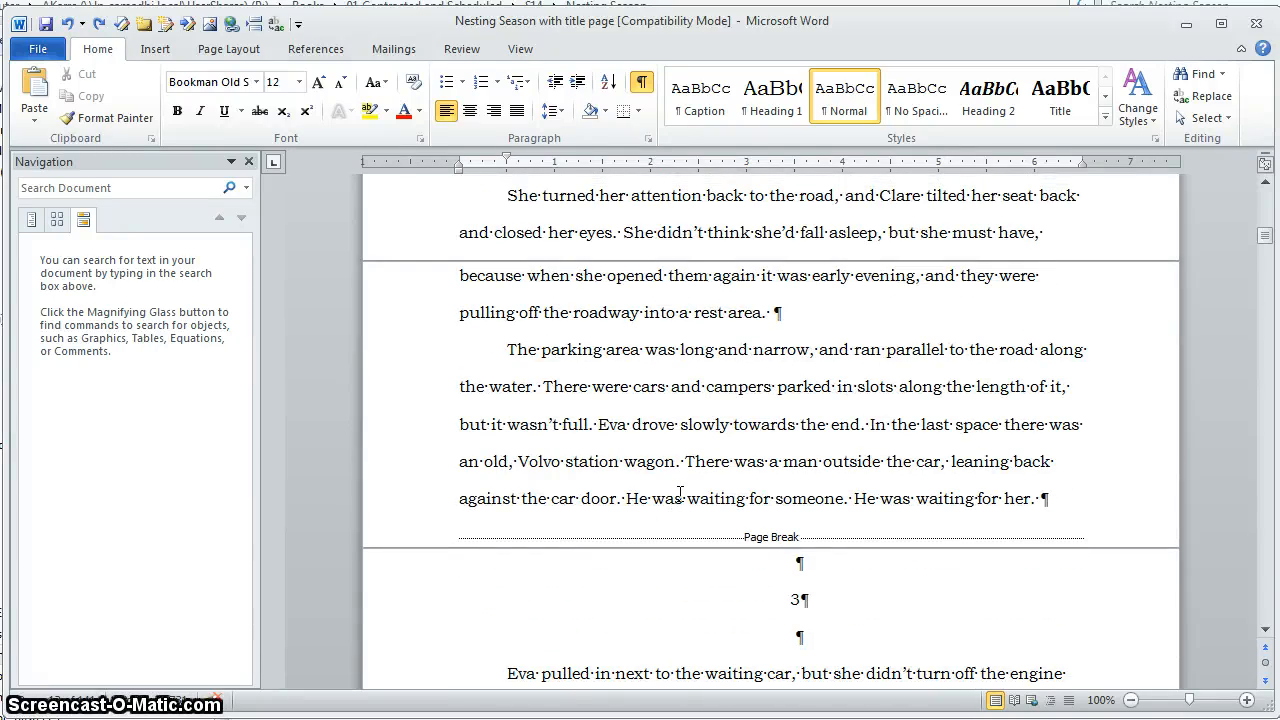
scroll(680, 493, "down", 7)
scroll(680, 493, "up", 6)
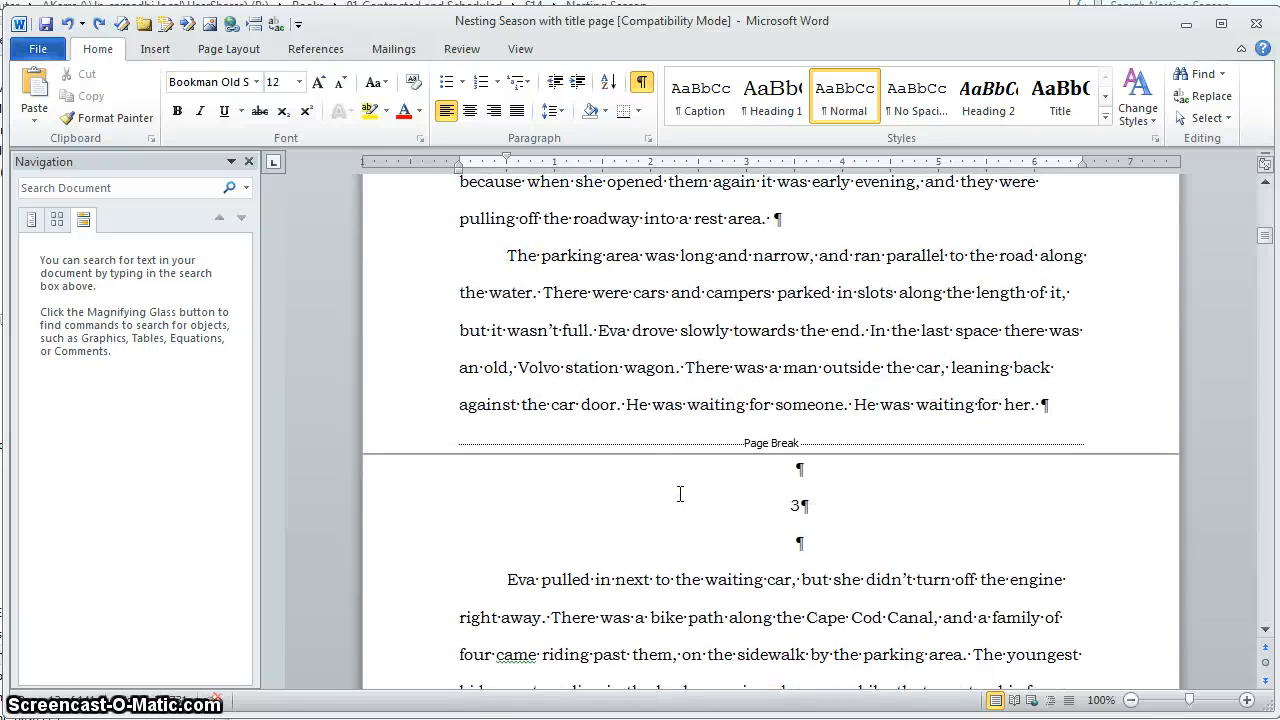
scroll(680, 493, "down", 7)
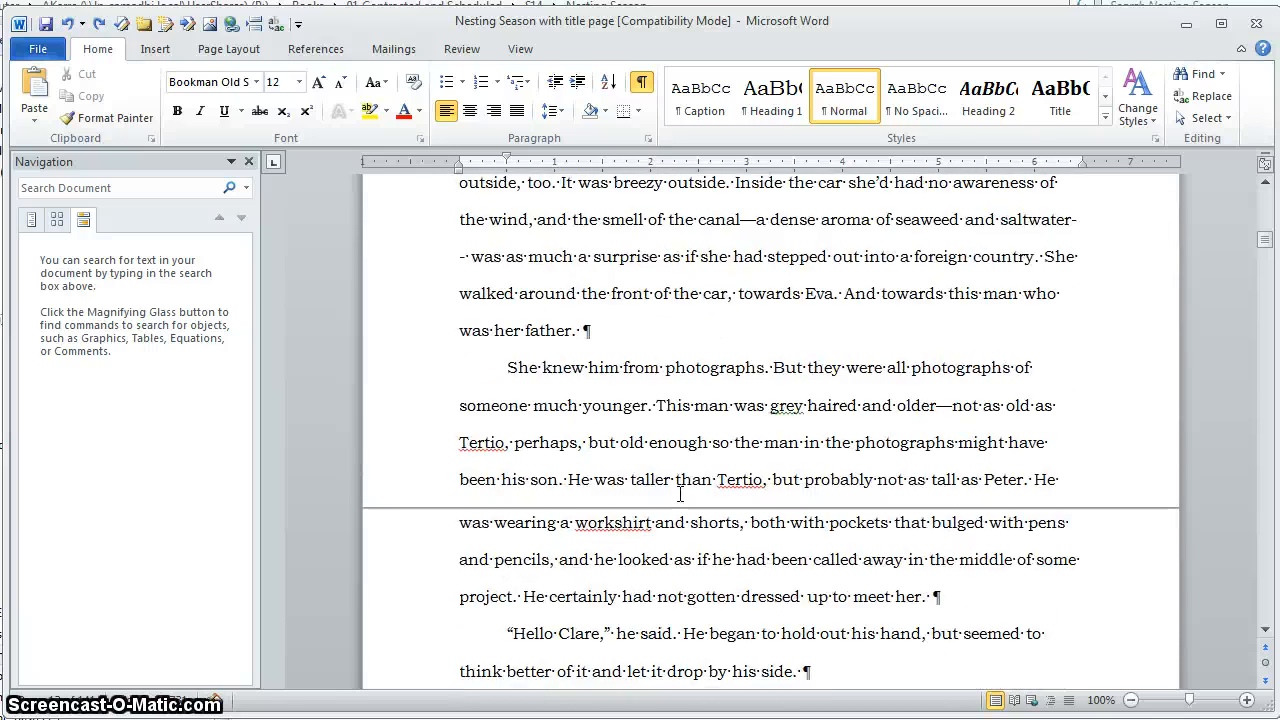
scroll(680, 493, "up", 20)
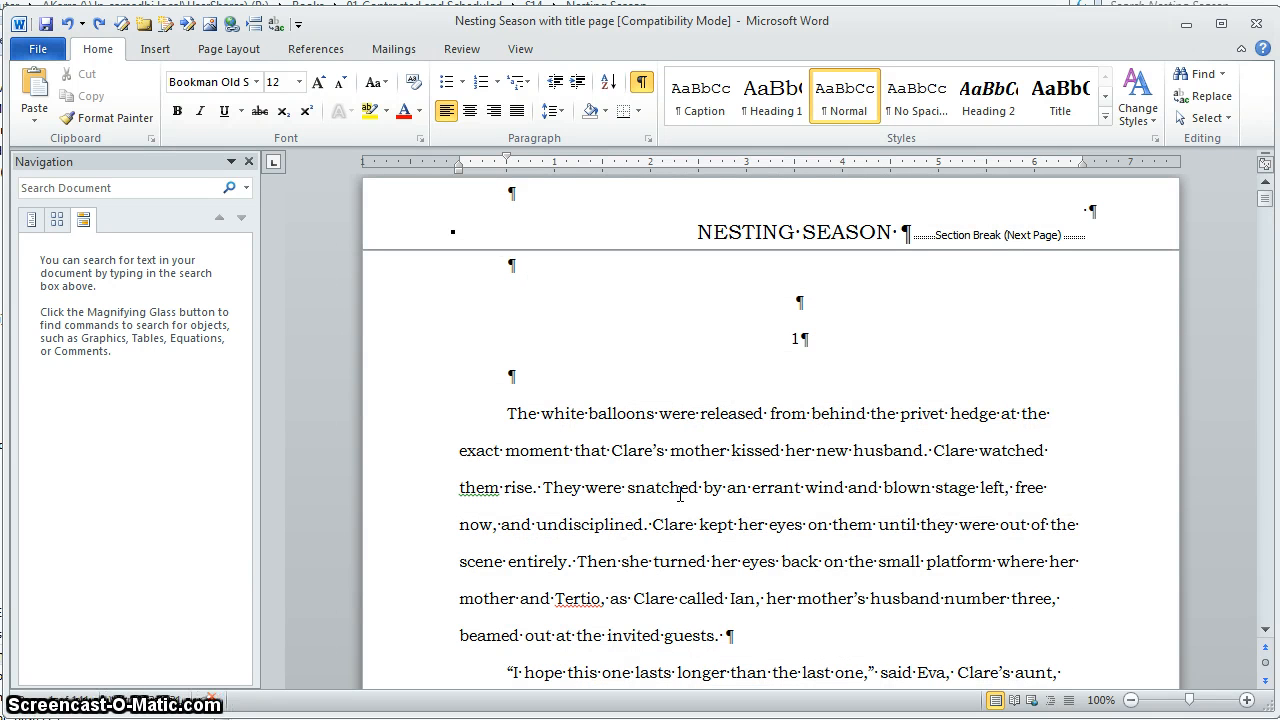
Search for consecutive paragraph marks in Find and Replace using ^p^p, starting with the next occurrence.
key("ctrl+f")
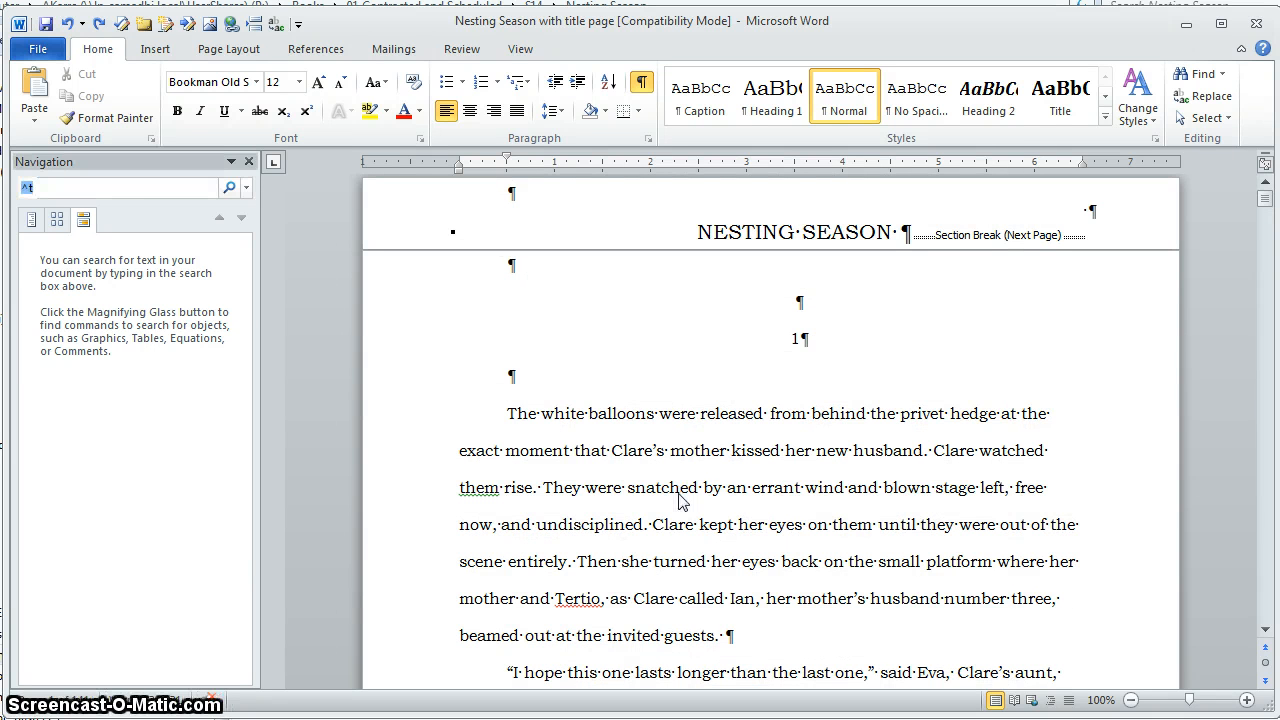
key("Return")
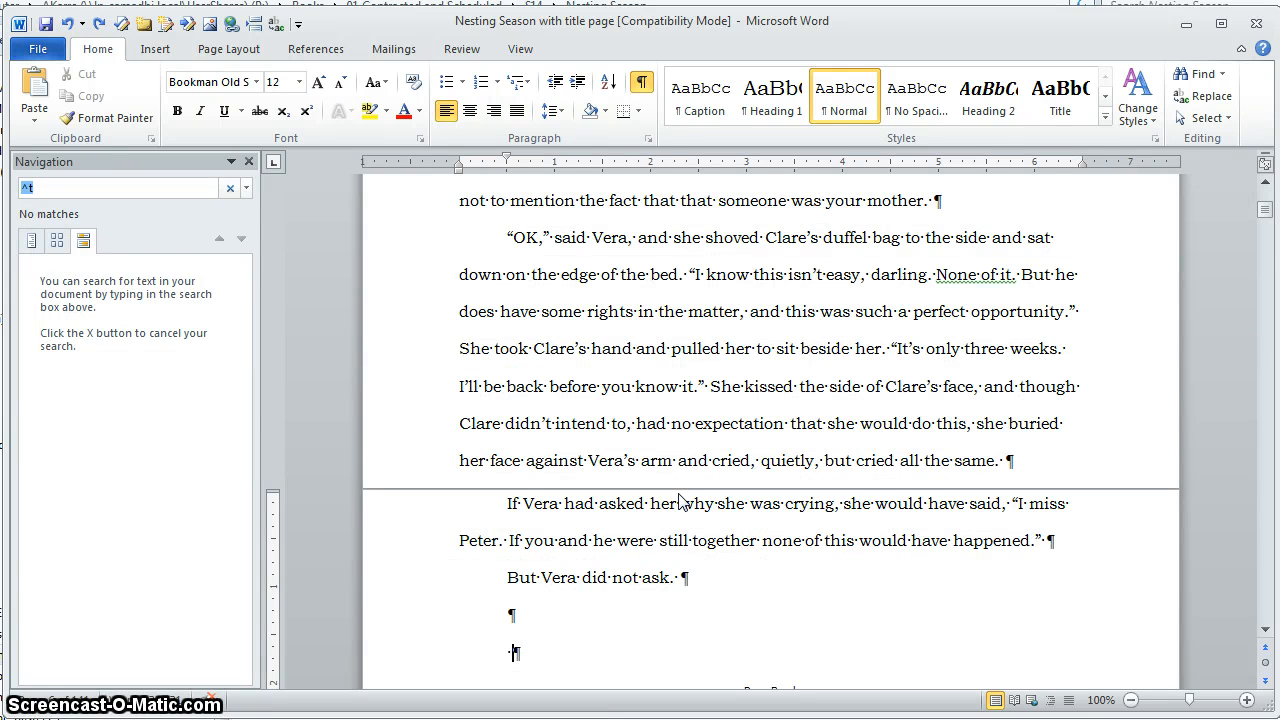
left_click(245, 190)
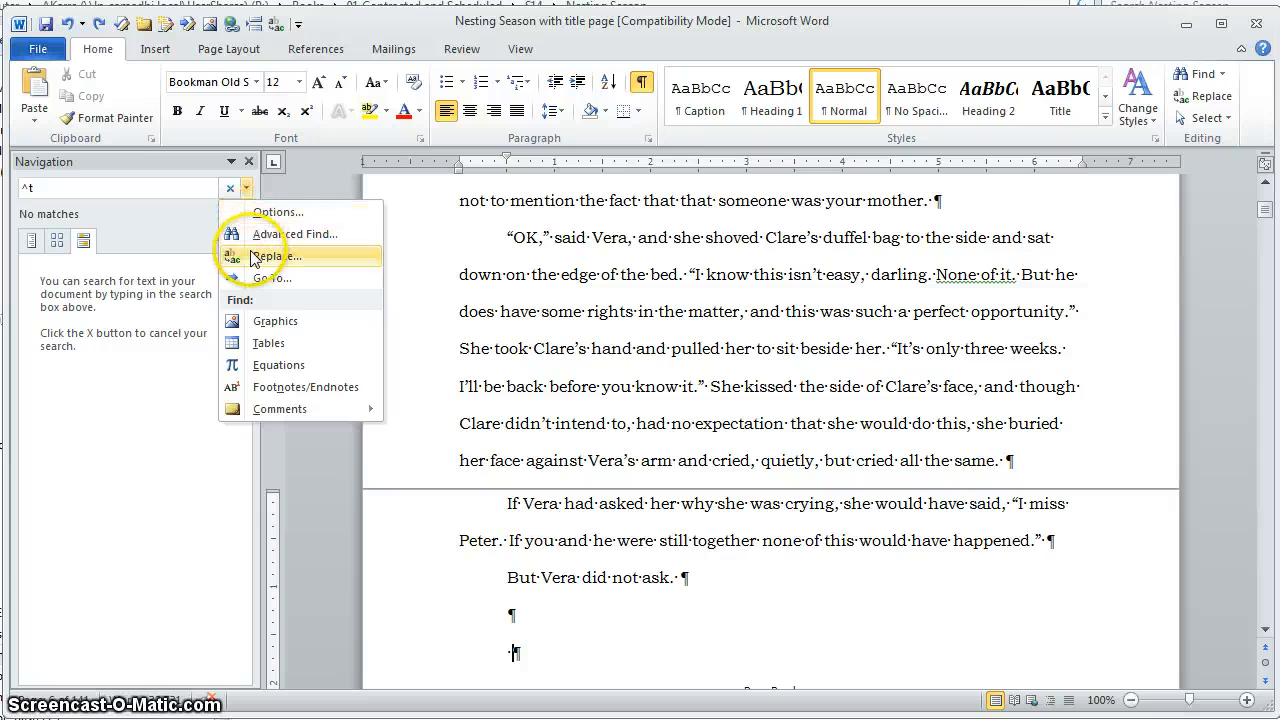
left_click(262, 256)
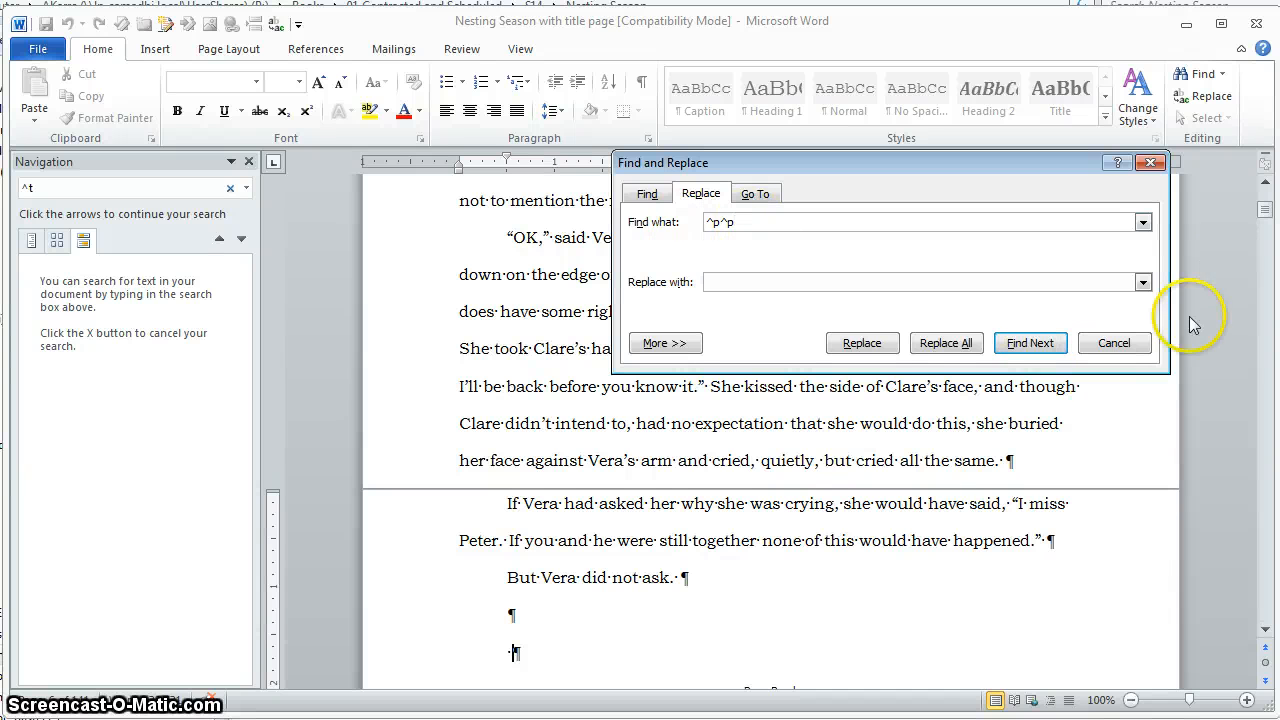
left_click(1015, 340)
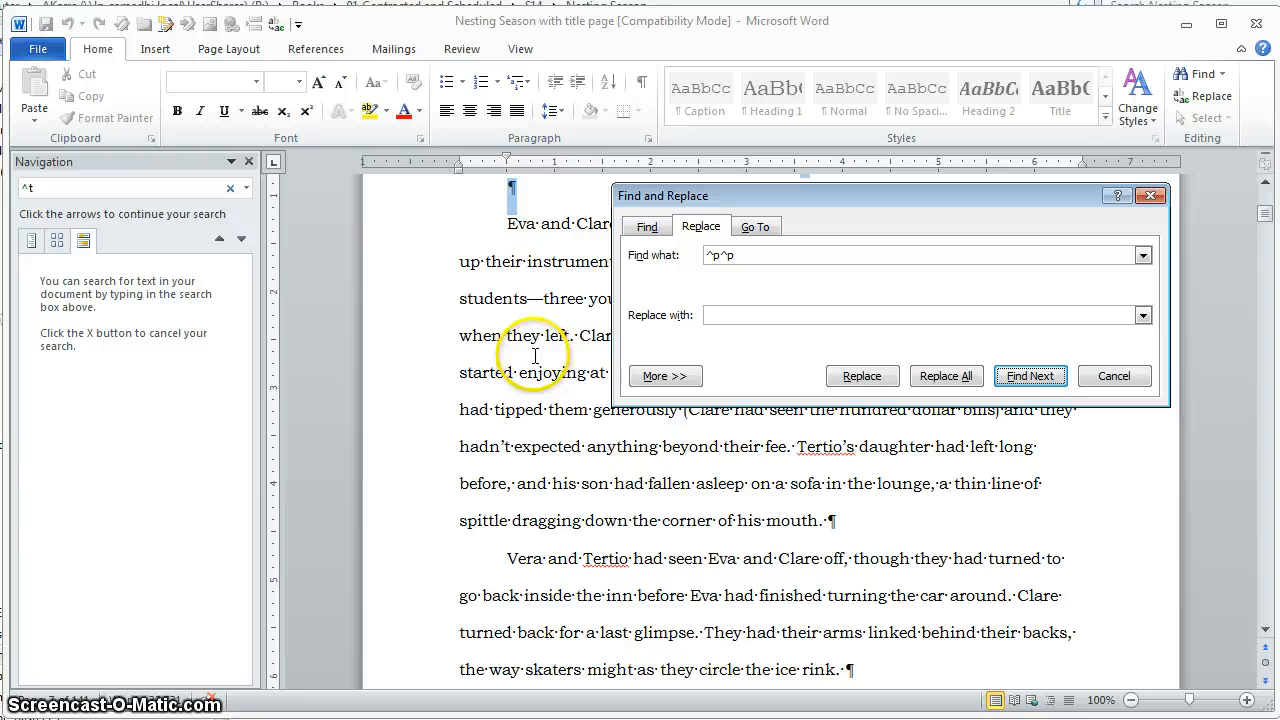
Check further ^p^p matches through to the chapter 5 heading, and close Find and Replace without replacing anything.
left_click_drag(1045, 199, 242, 145)
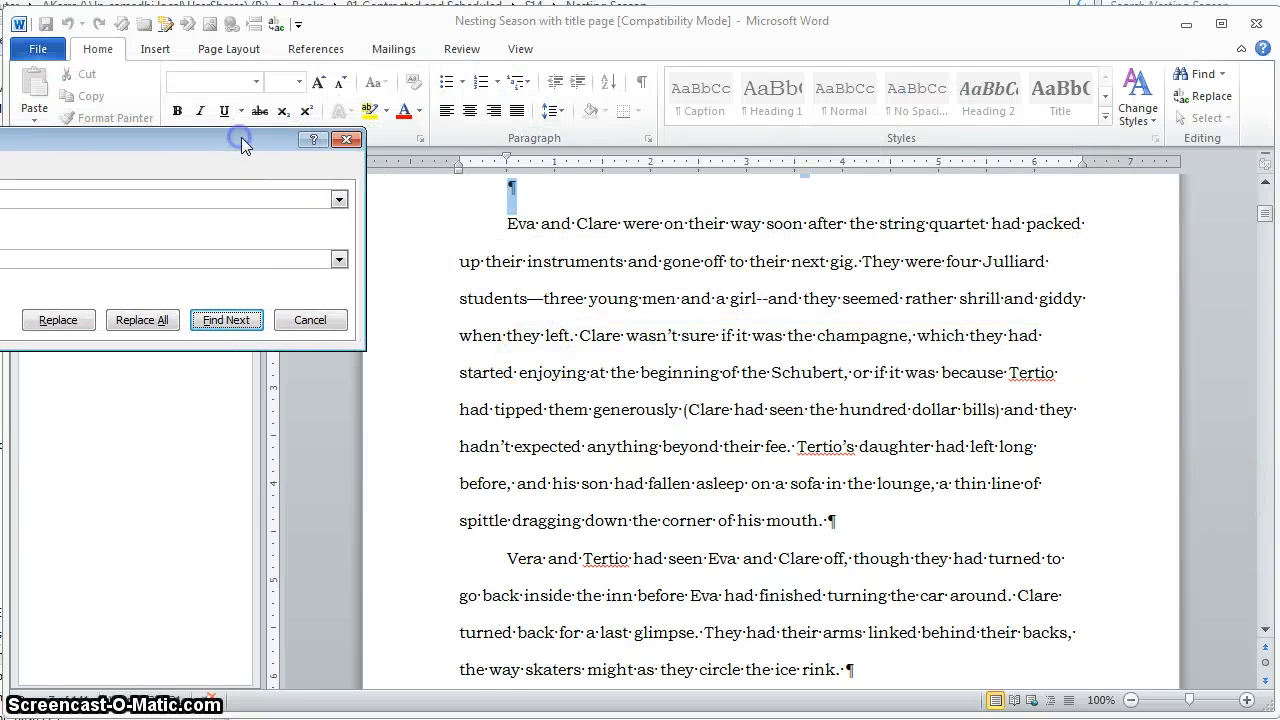
double_click(866, 358)
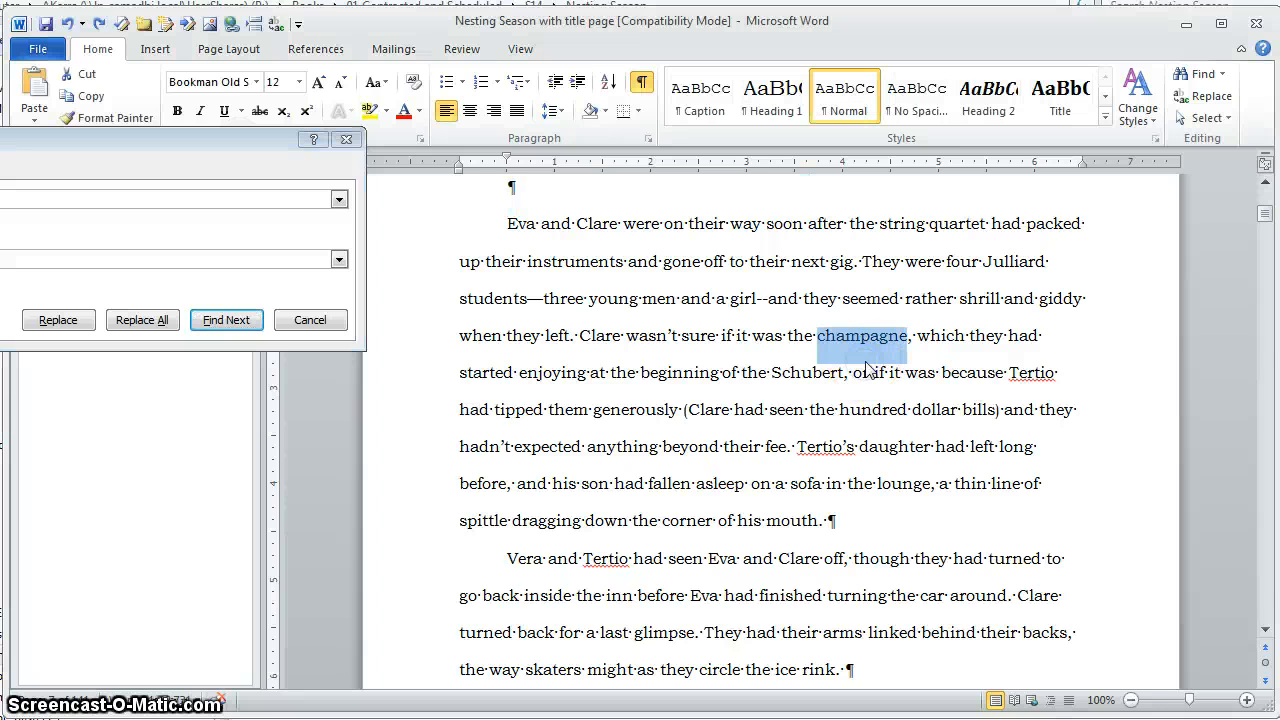
left_click(866, 363)
scroll(863, 363, "up", 2)
left_click(205, 324)
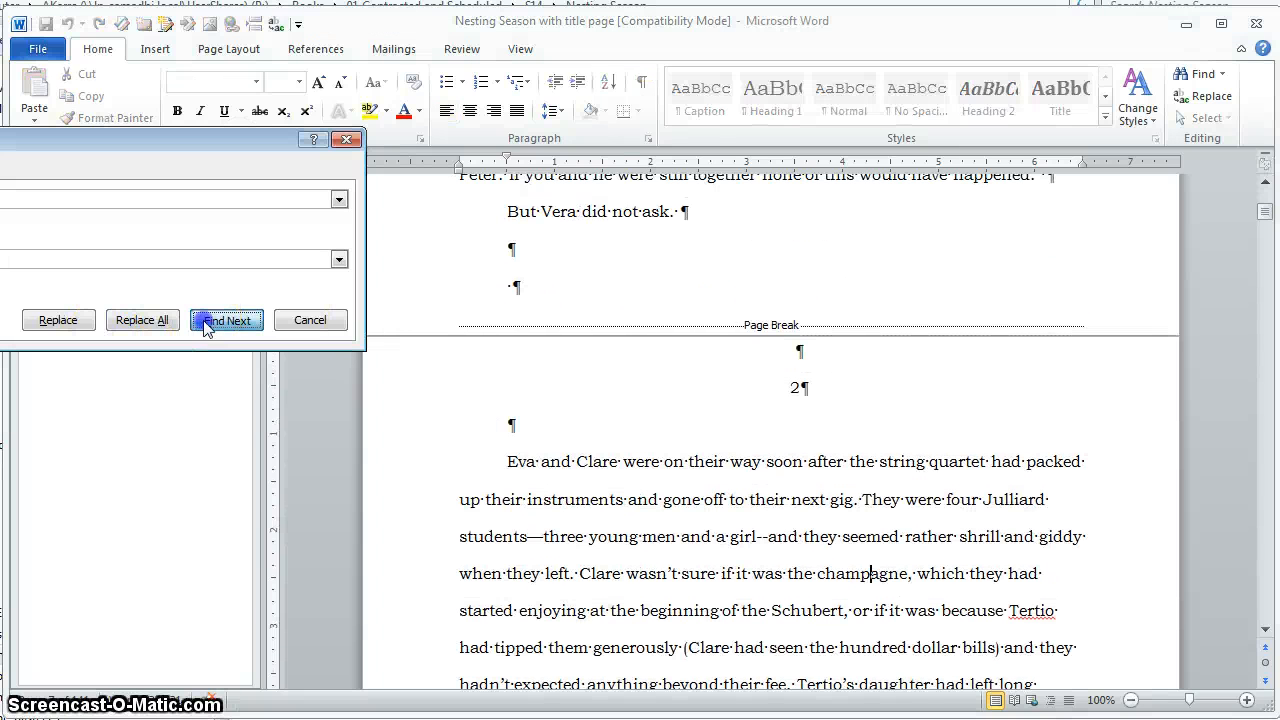
left_click(206, 325)
left_click(206, 326)
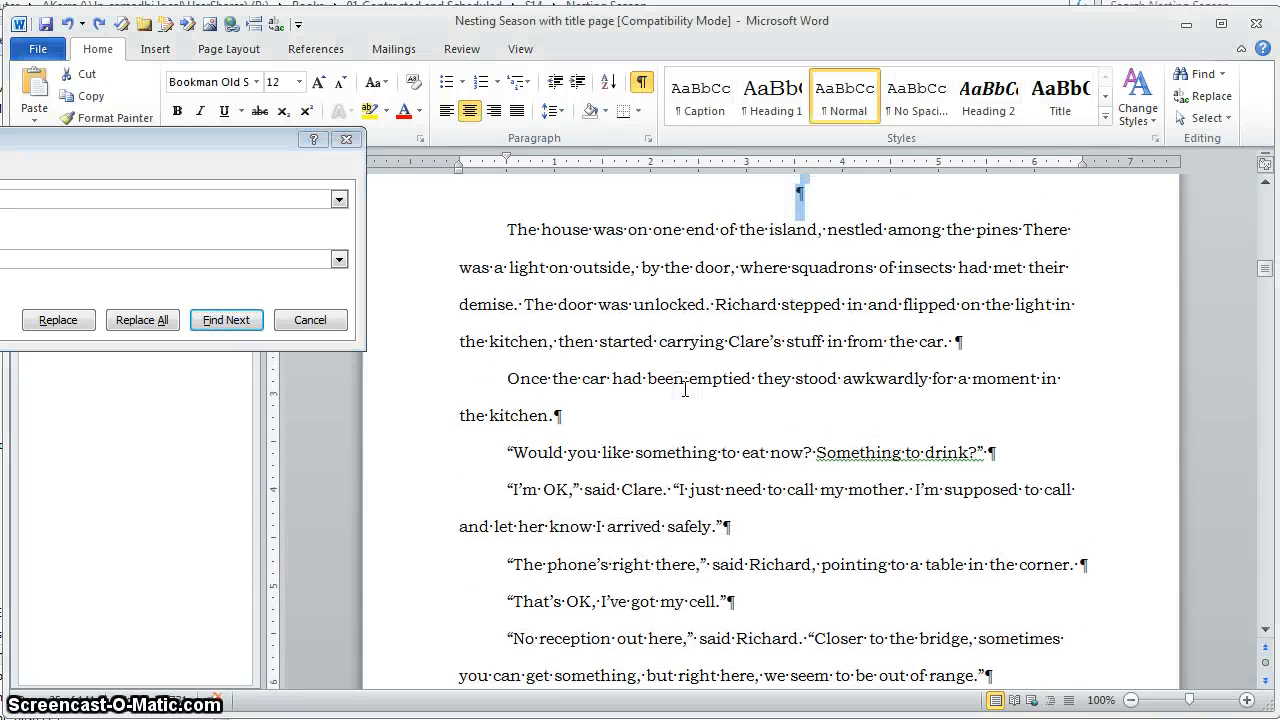
scroll(900, 380, "up", 2)
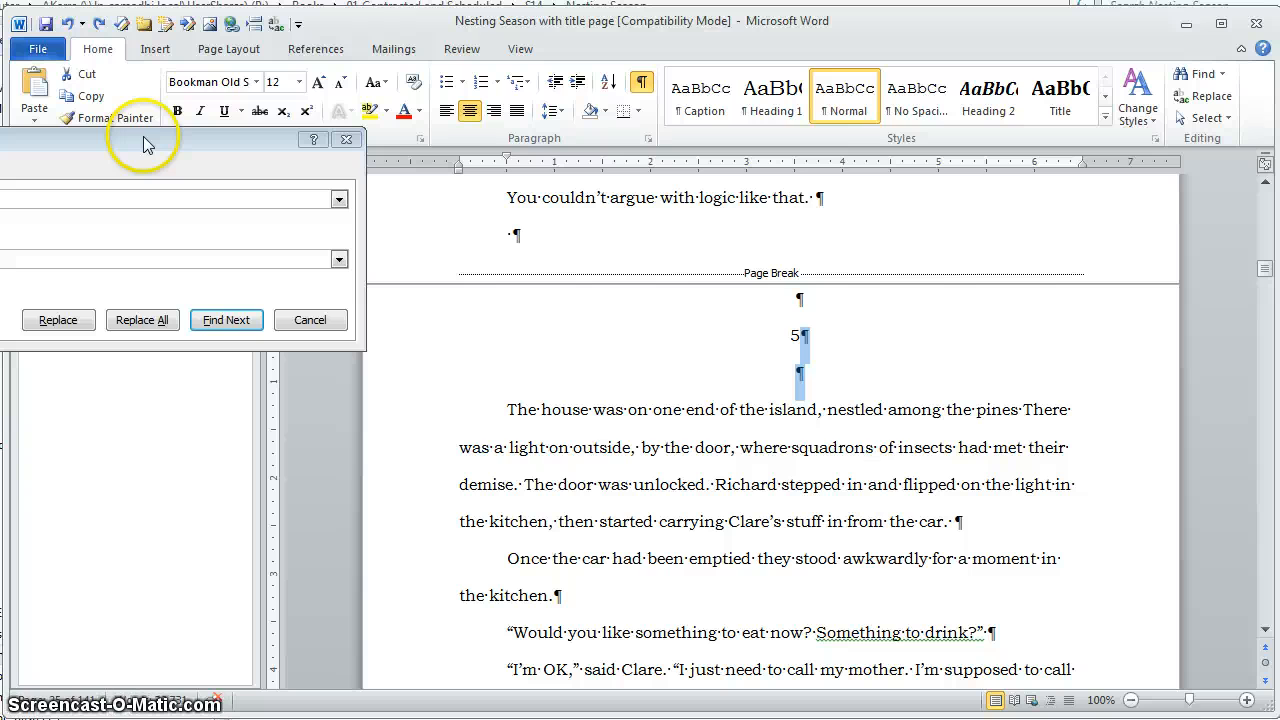
left_click_drag(143, 136, 714, 465)
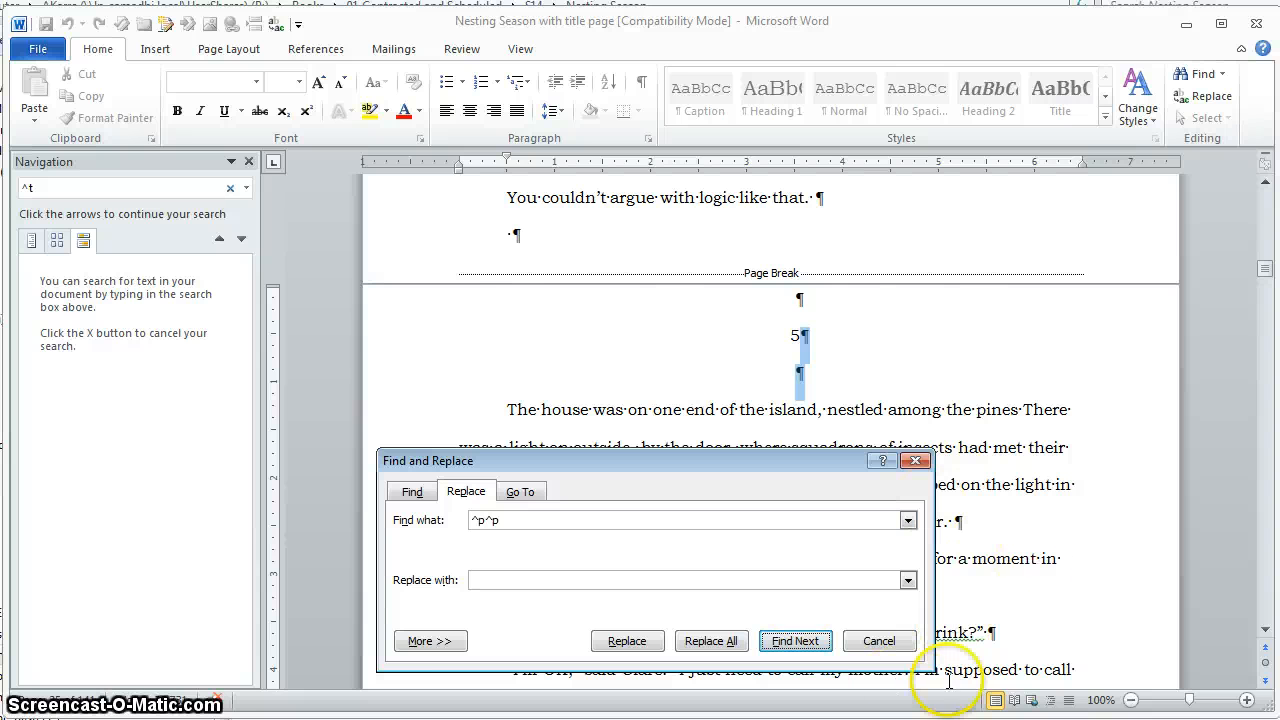
left_click(881, 643)
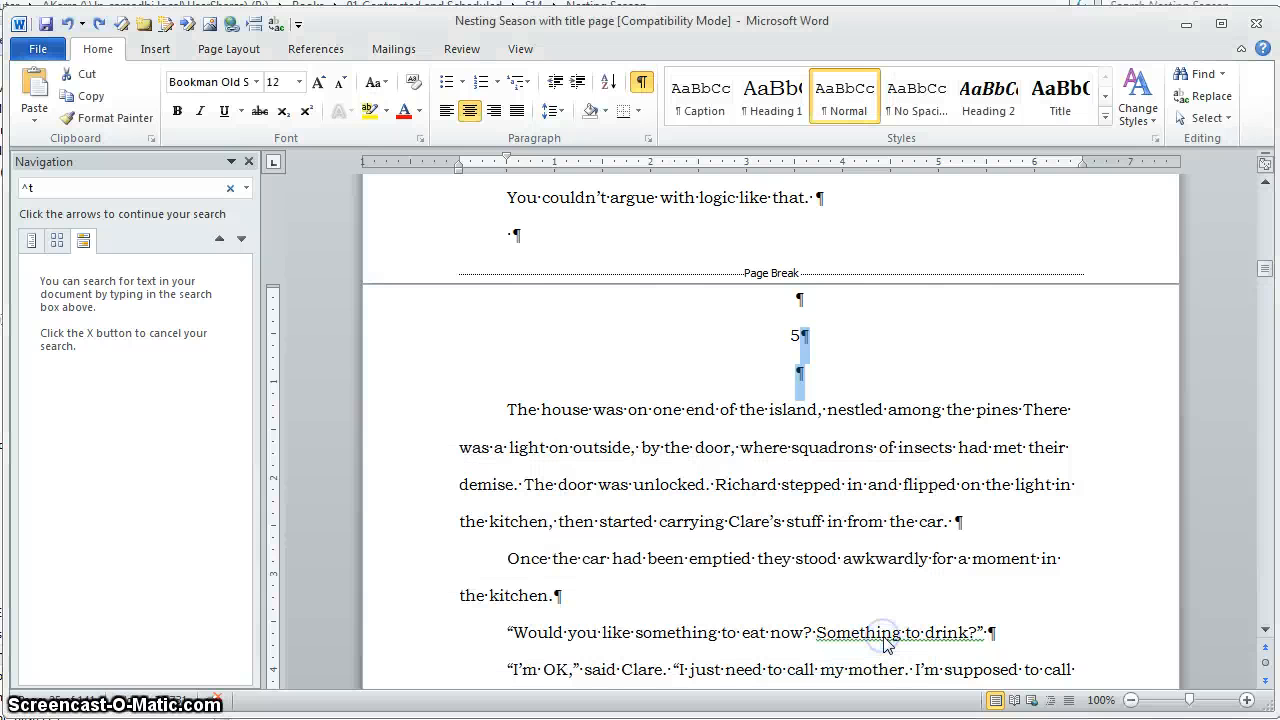
Look through the last pages of chapter 4 and the start of chapter 5 to examine the indents, paragraph marks and page break.
scroll(902, 430, "up", 4)
scroll(902, 430, "down", 4)
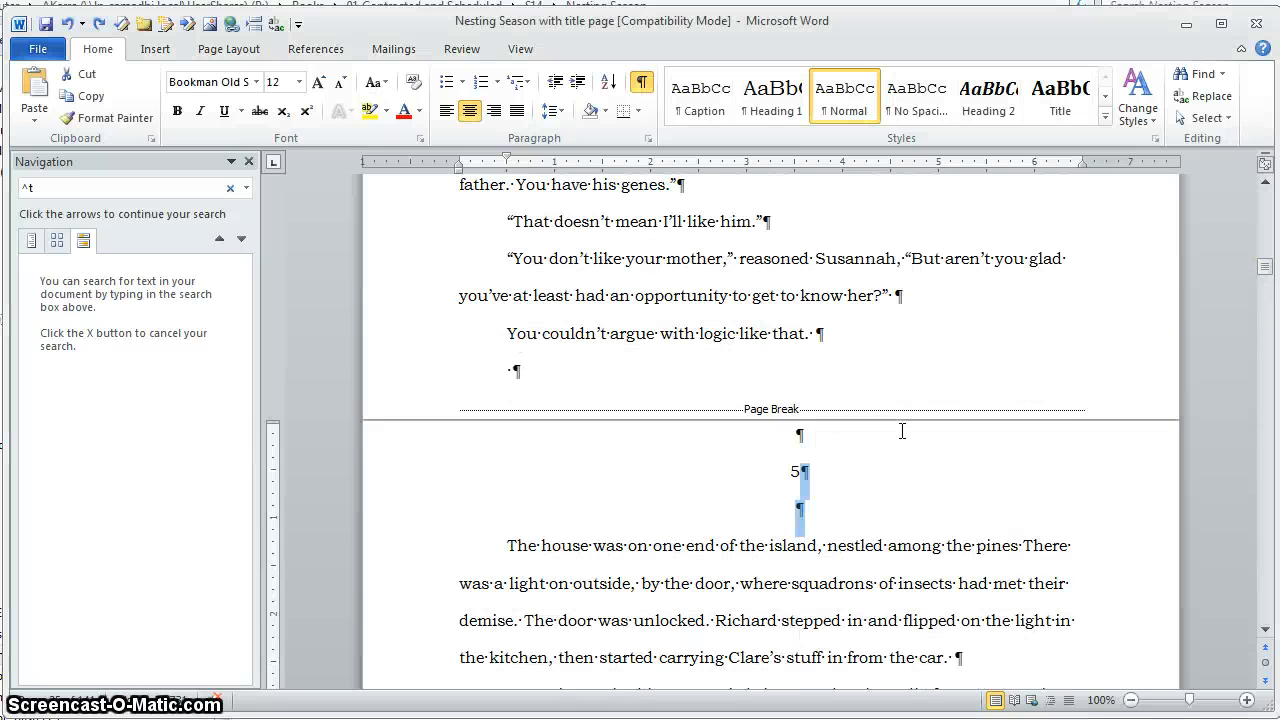
scroll(902, 430, "up", 2)
scroll(902, 430, "up", 8)
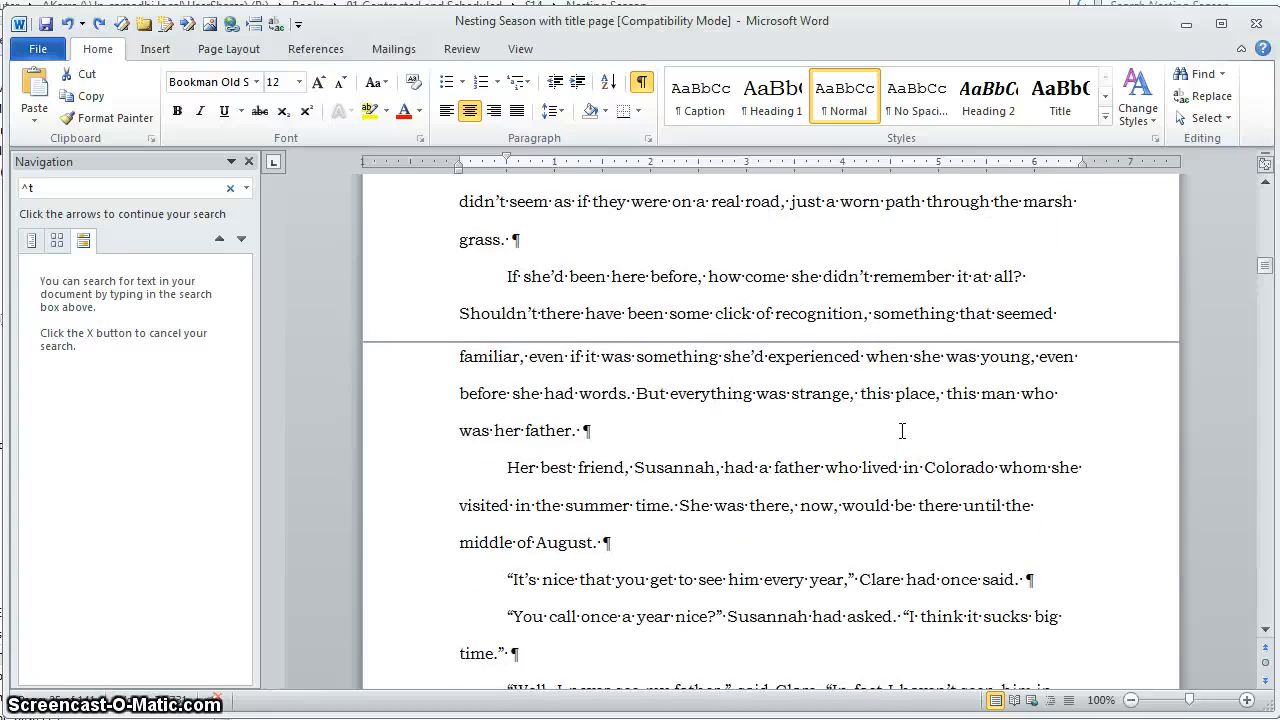
scroll(902, 430, "up", 1)
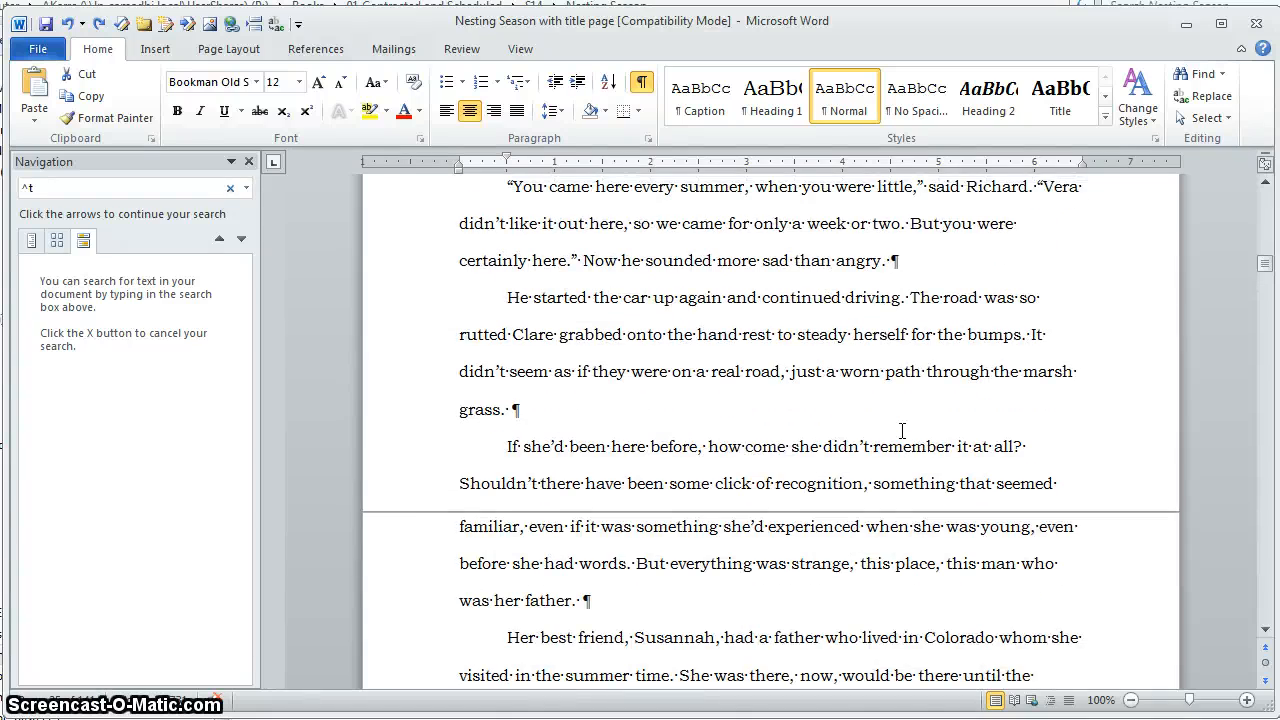
scroll(902, 430, "up", 15)
left_click(578, 198)
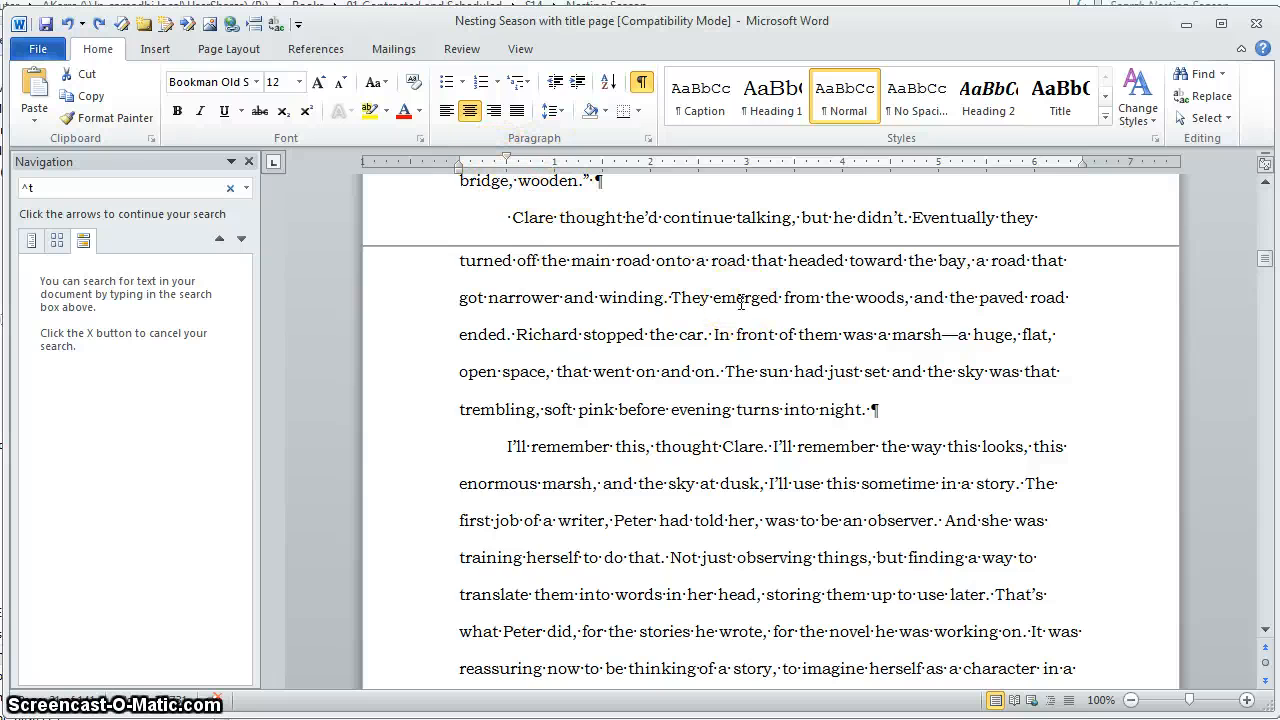
scroll(741, 302, "down", 15)
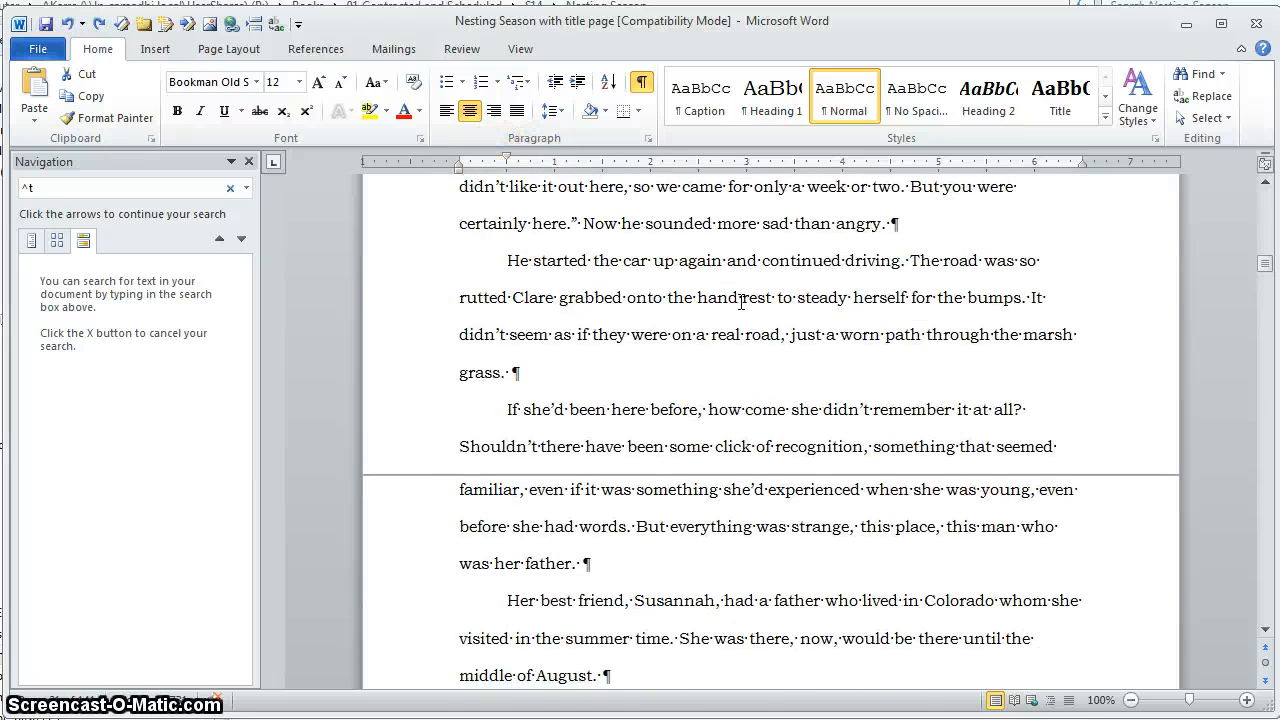
scroll(741, 302, "down", 10)
scroll(741, 302, "up", 2)
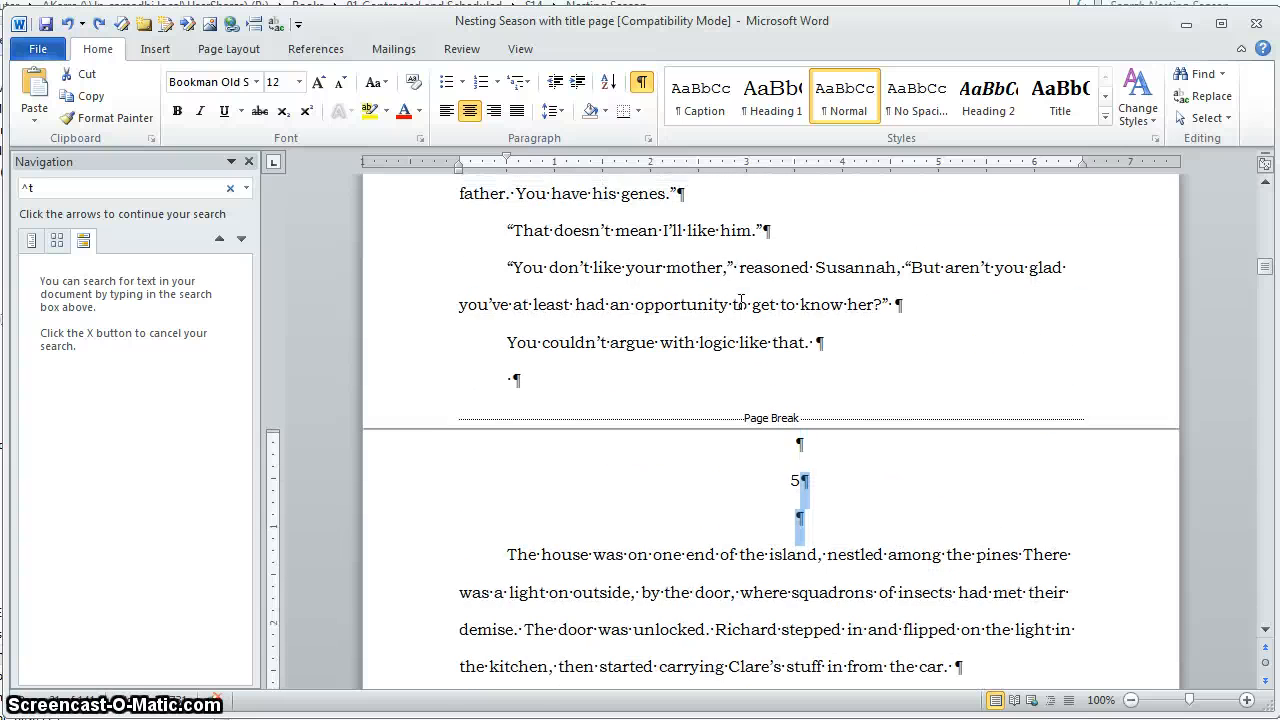
scroll(741, 302, "down", 3)
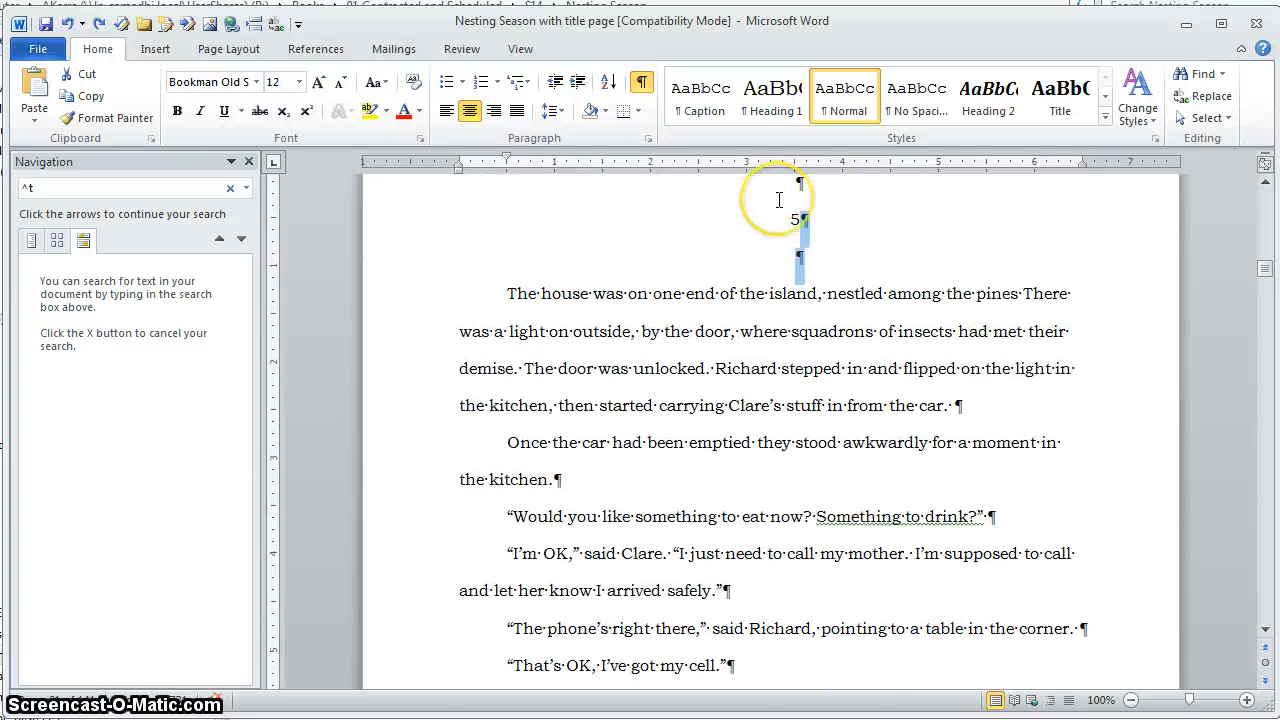
scroll(779, 200, "up", 2)
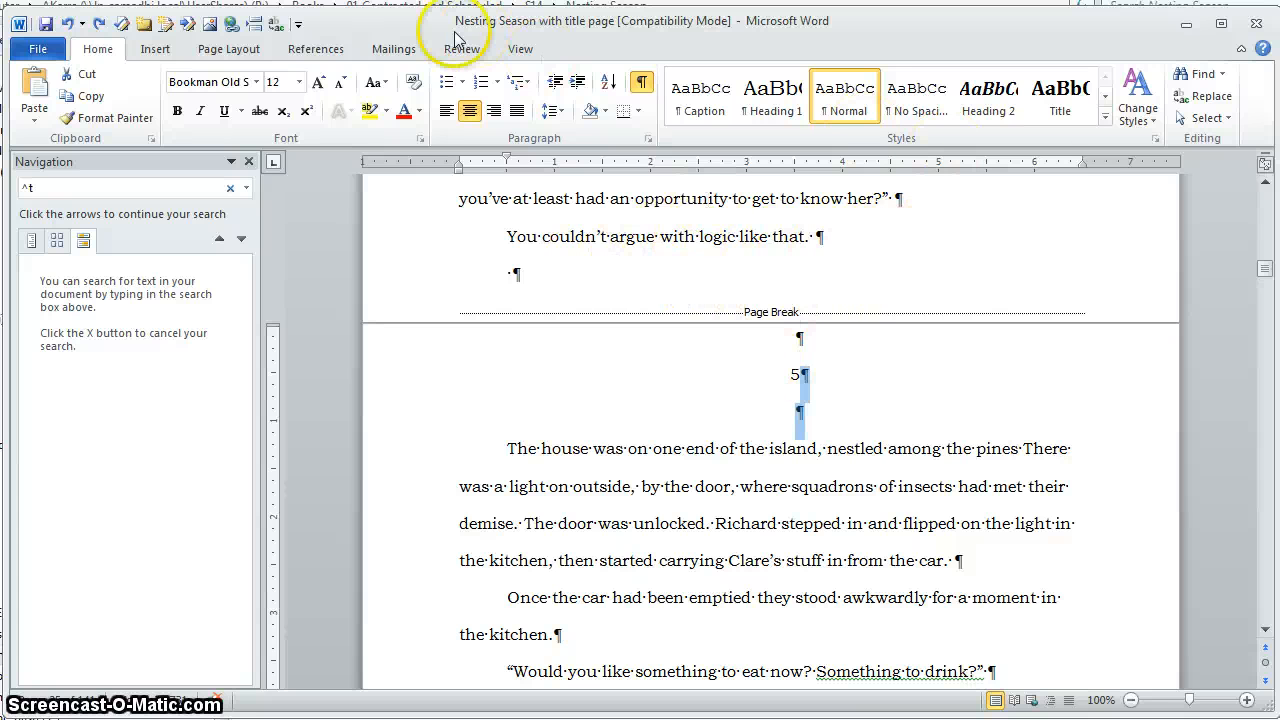
Bring up the Page Break insertion command and inspect the page break and blank paragraphs around the chapter 5 heading, without inserting anything.
left_click(162, 47)
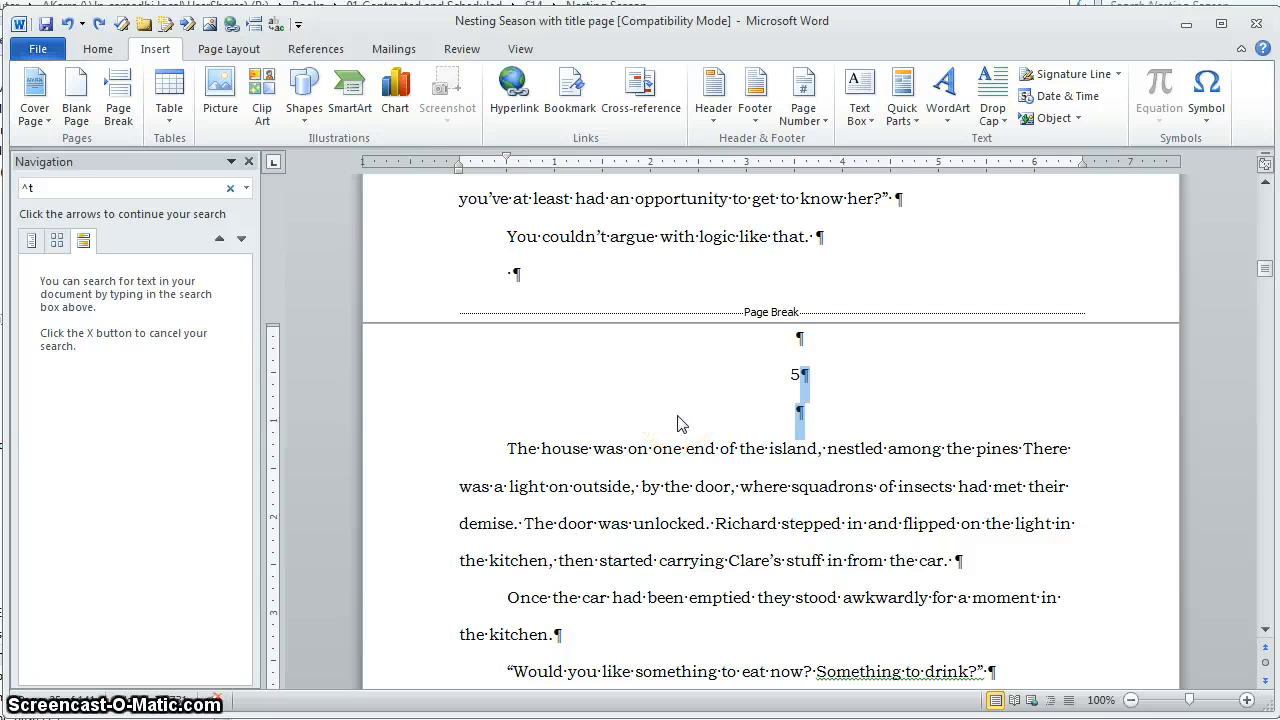
right_click(772, 520)
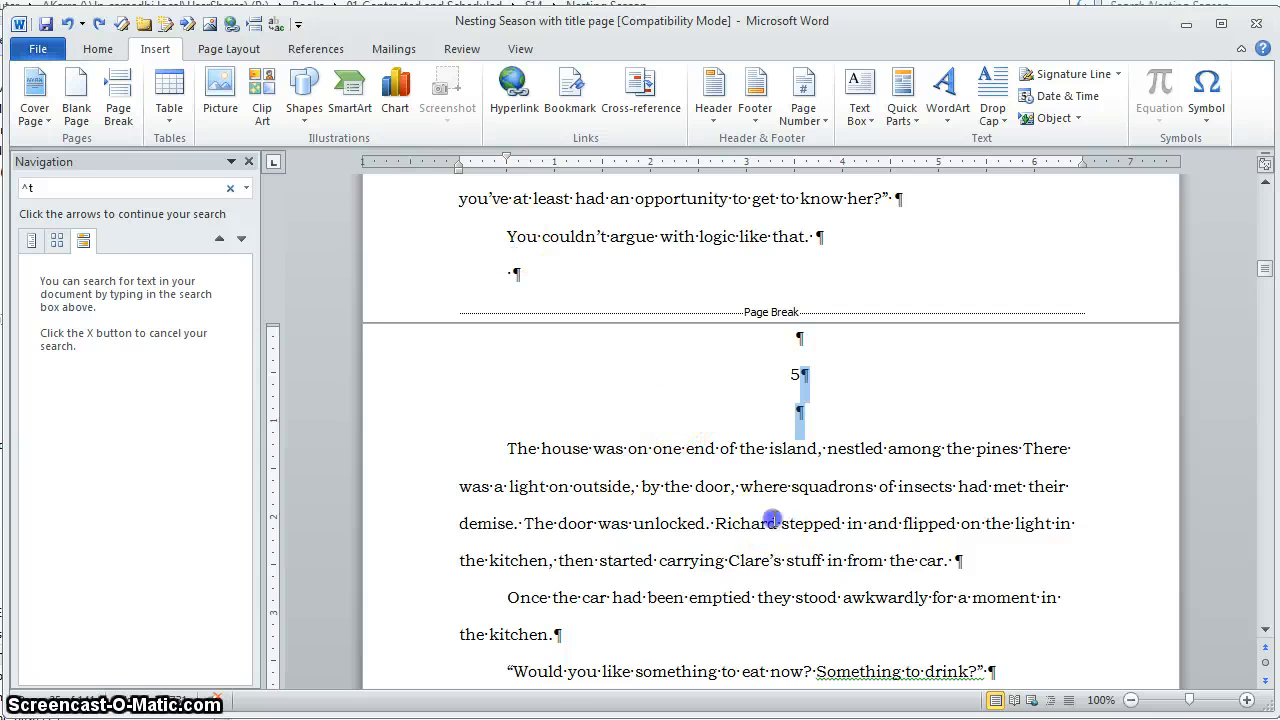
scroll(772, 520, "down", 2)
scroll(772, 520, "up", 6)
scroll(774, 525, "down", 2)
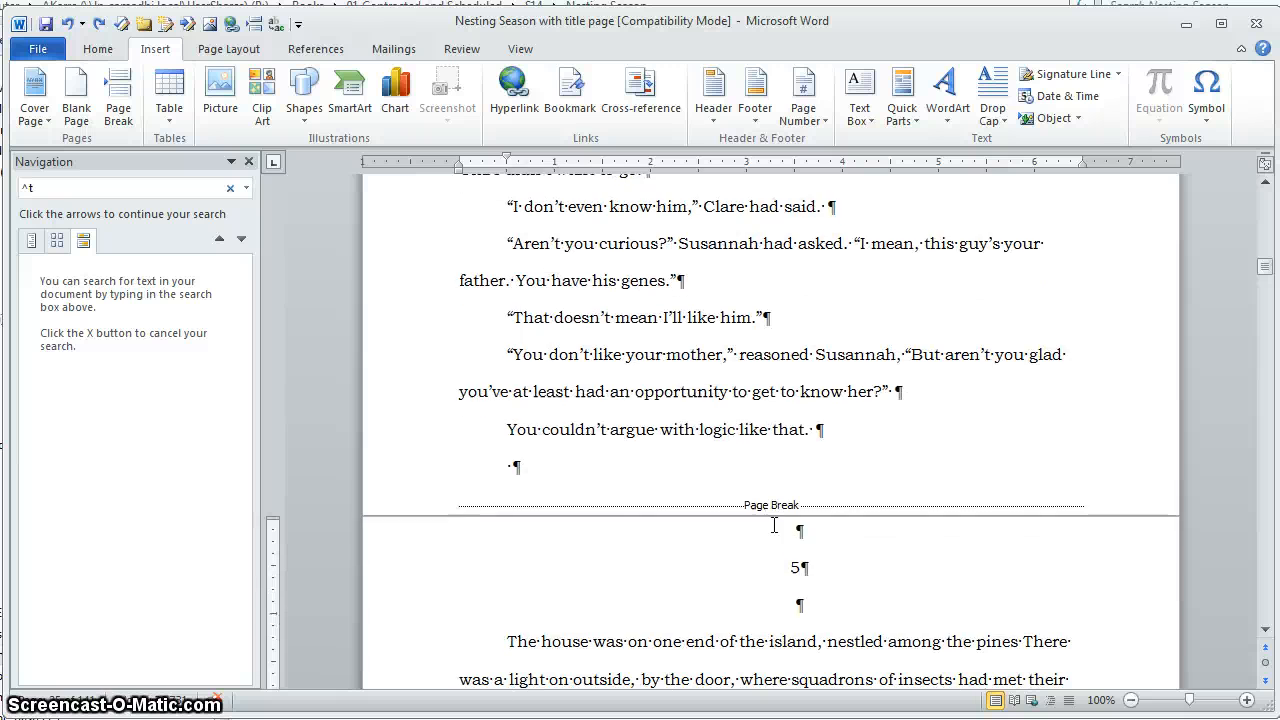
scroll(774, 525, "down", 1)
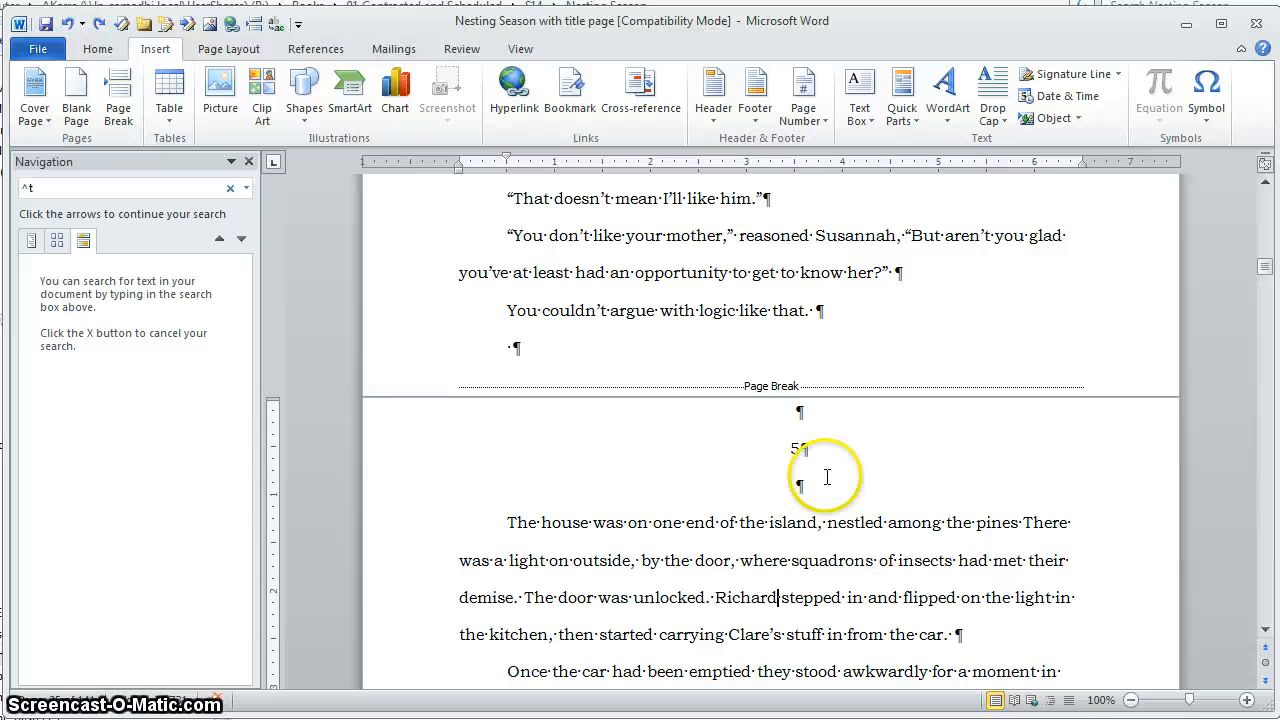
left_click(830, 424)
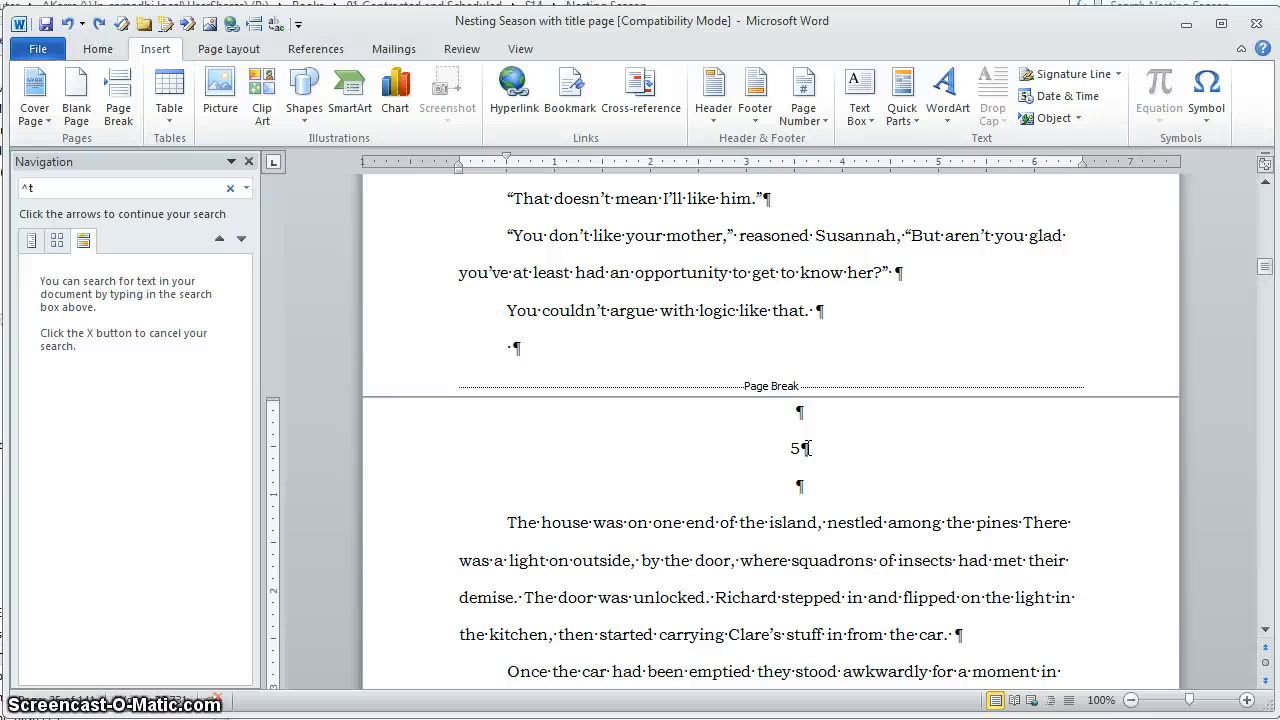
Look through chapter 5 to check its paragraph formatting, and return to the title and chapter 1 heading at the manuscript's start.
scroll(800, 411, "down", 10)
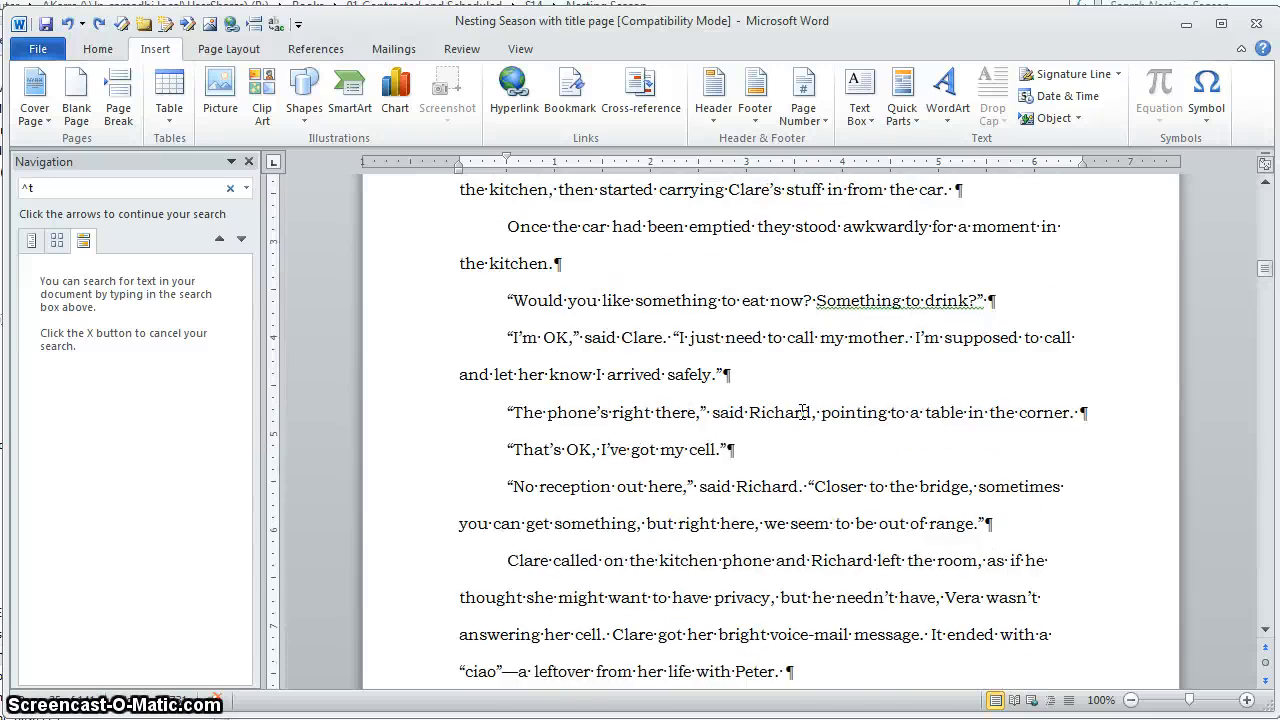
scroll(802, 411, "down", 12)
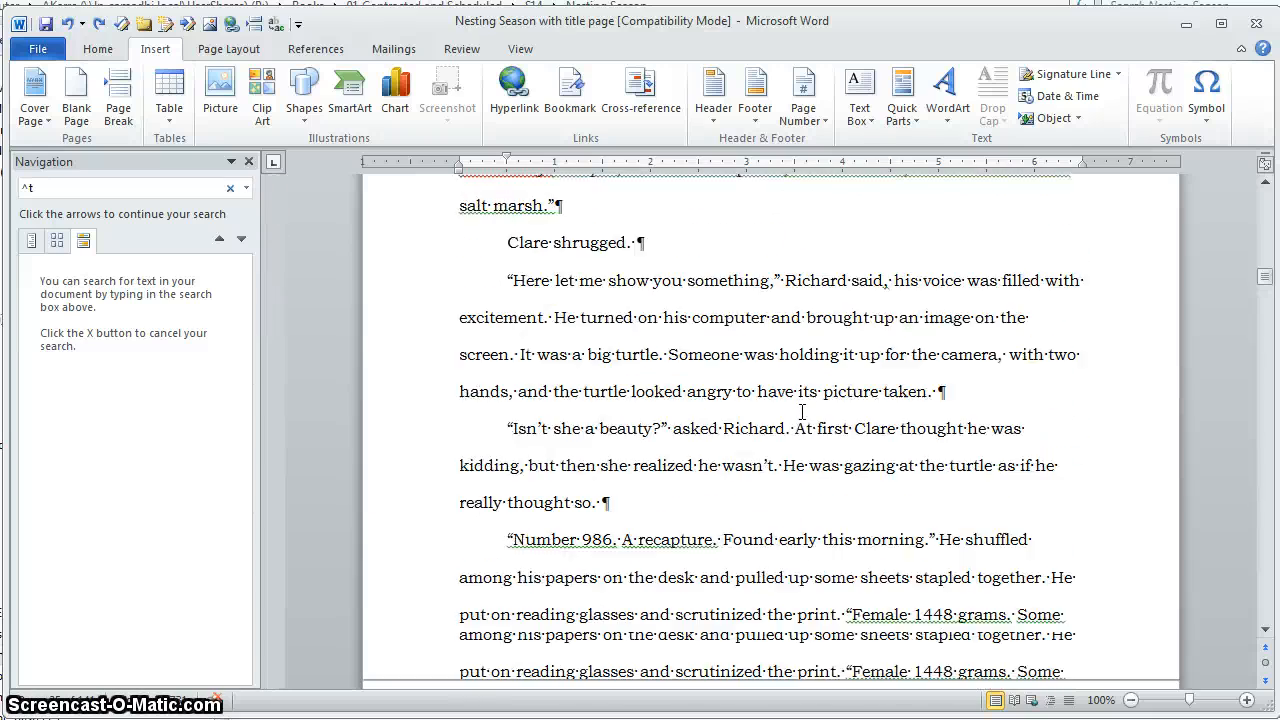
scroll(802, 411, "down", 4)
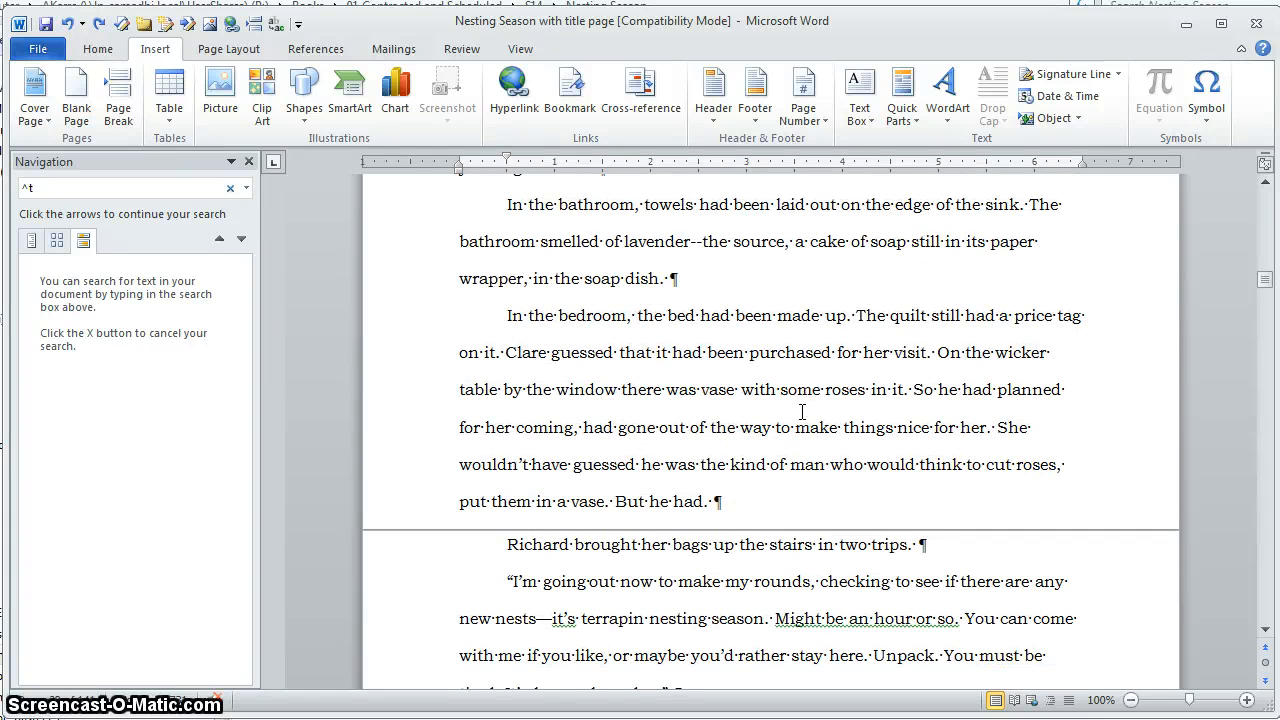
scroll(802, 411, "up", 15)
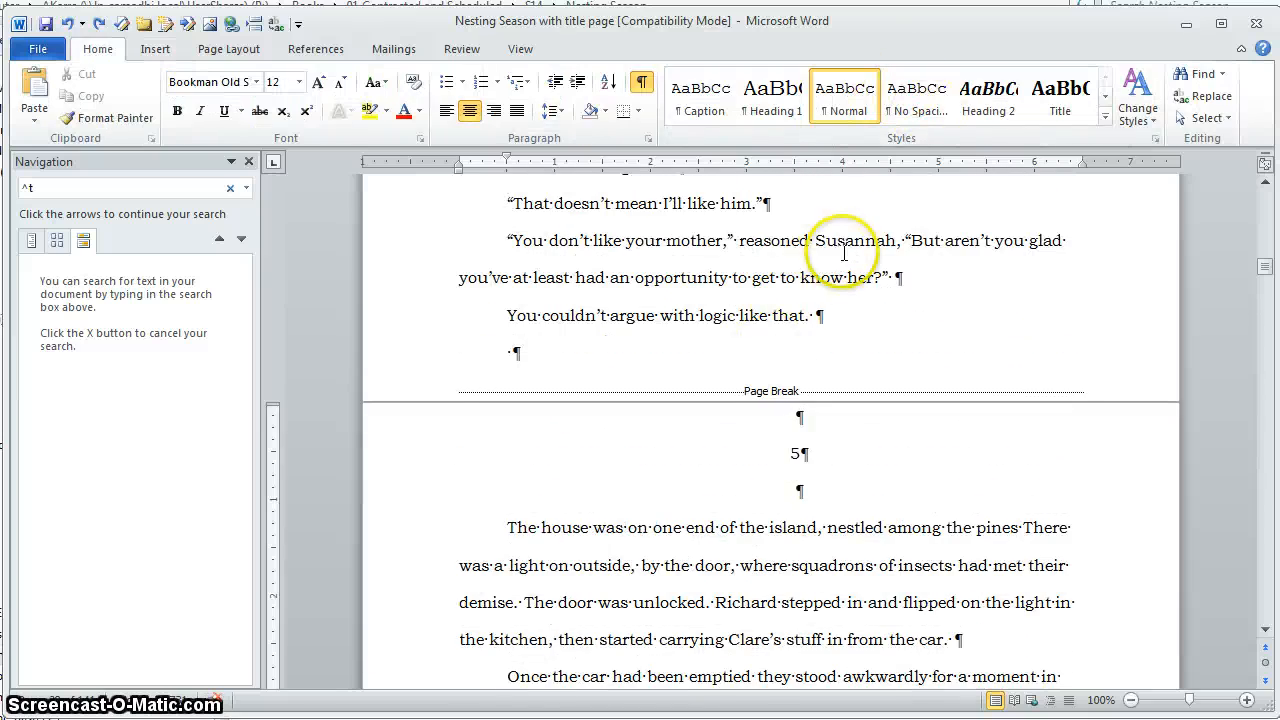
scroll(843, 253, "up", 5)
scroll(843, 253, "up", 7)
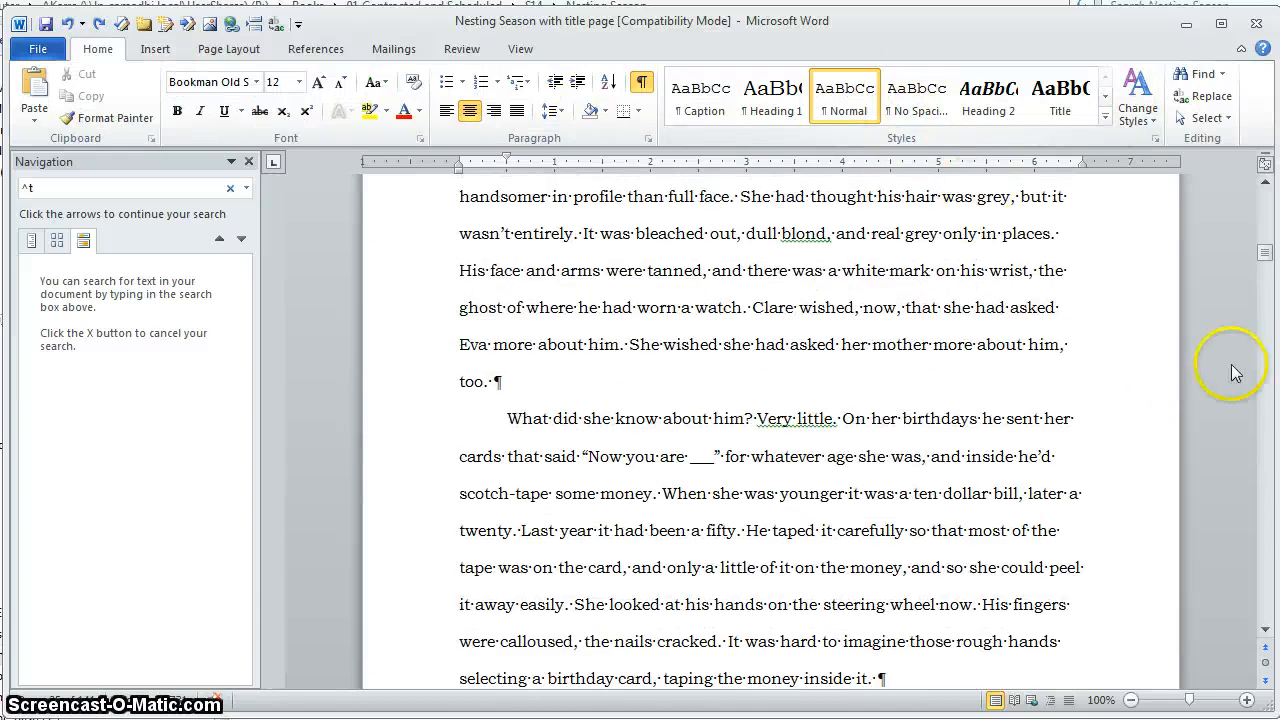
left_click_drag(1266, 251, 1266, 190)
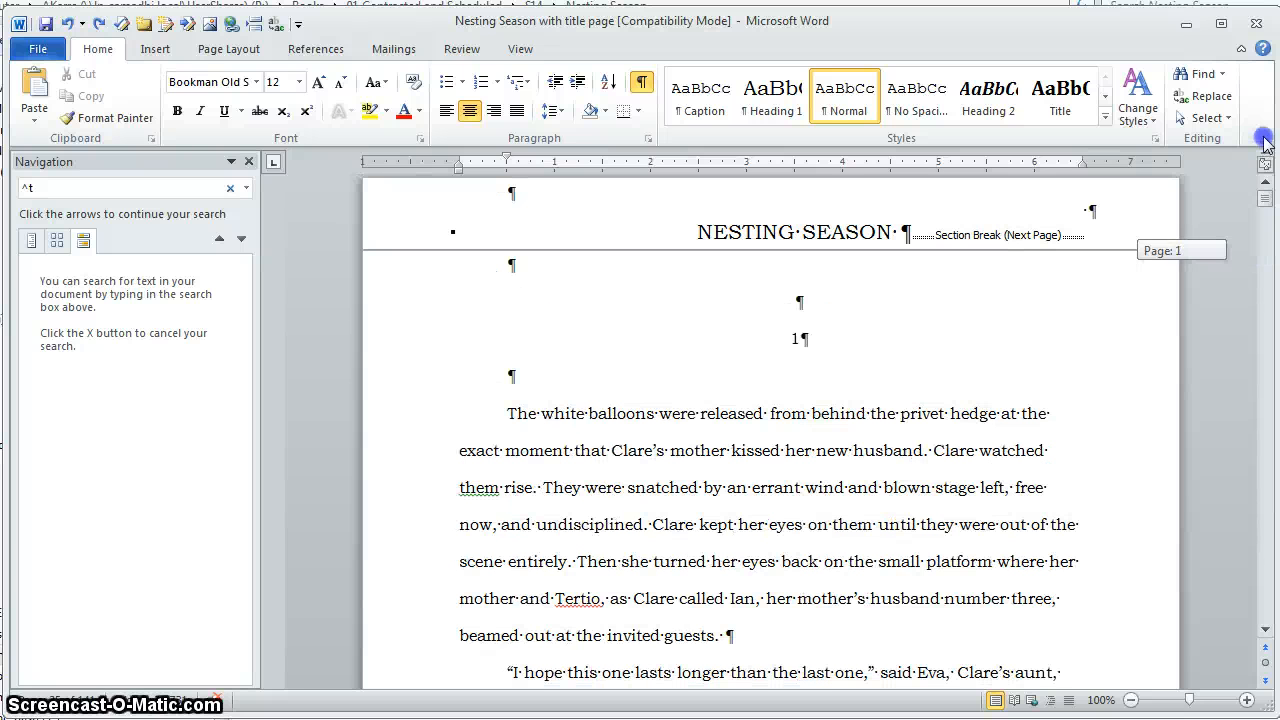